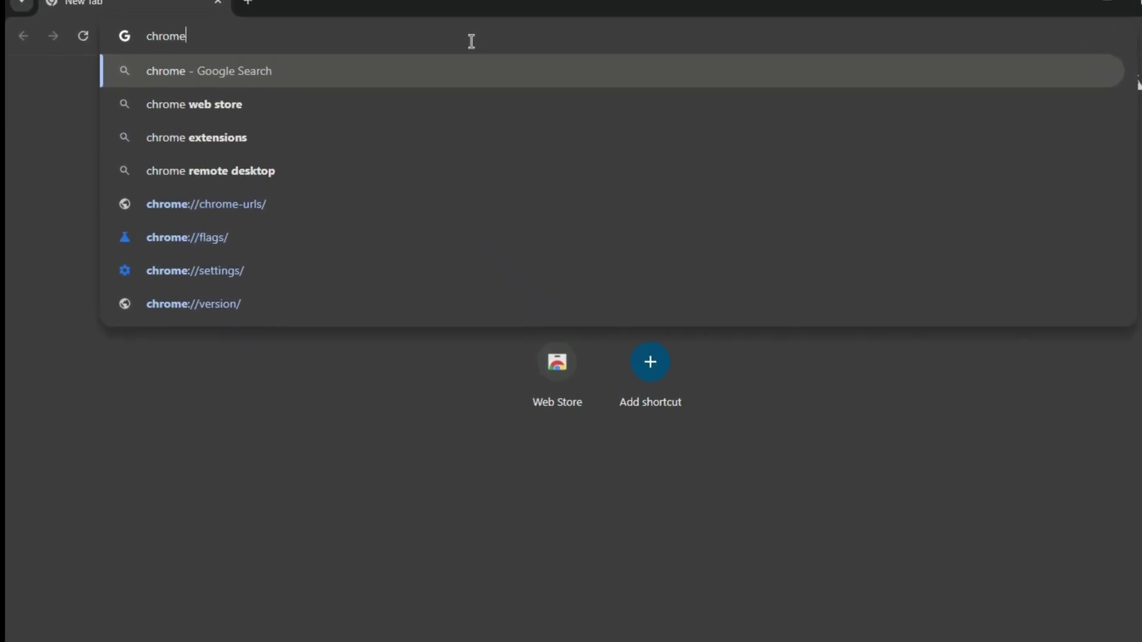
Step: On chrome://flags, set the Parallel downloading flag to Enabled, then clear the search box
text(://flags)
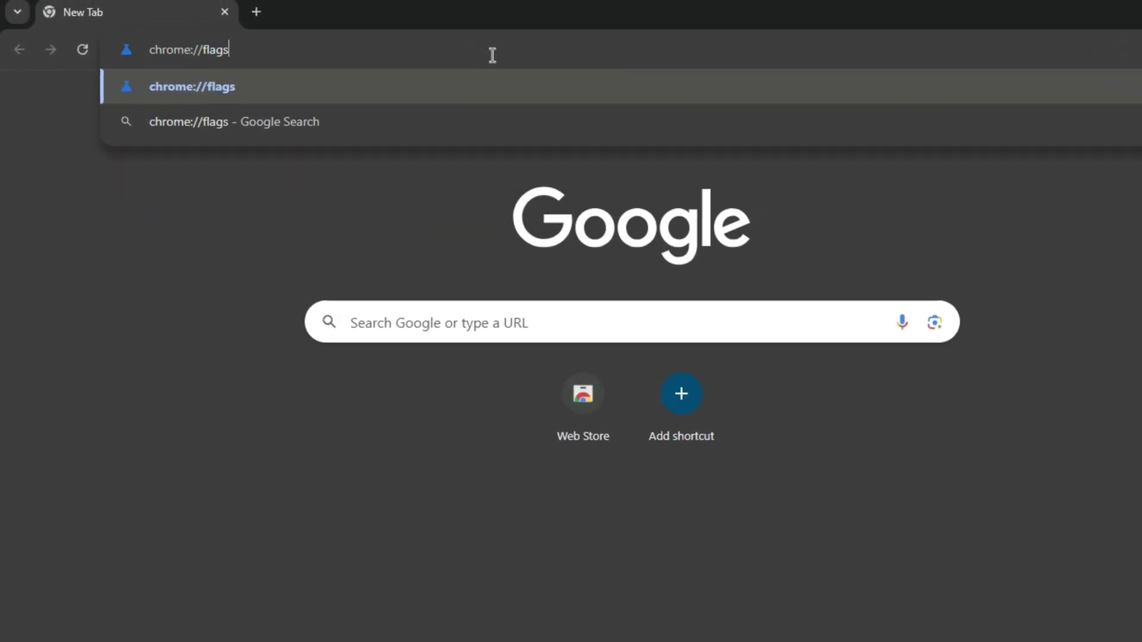
key(Return)
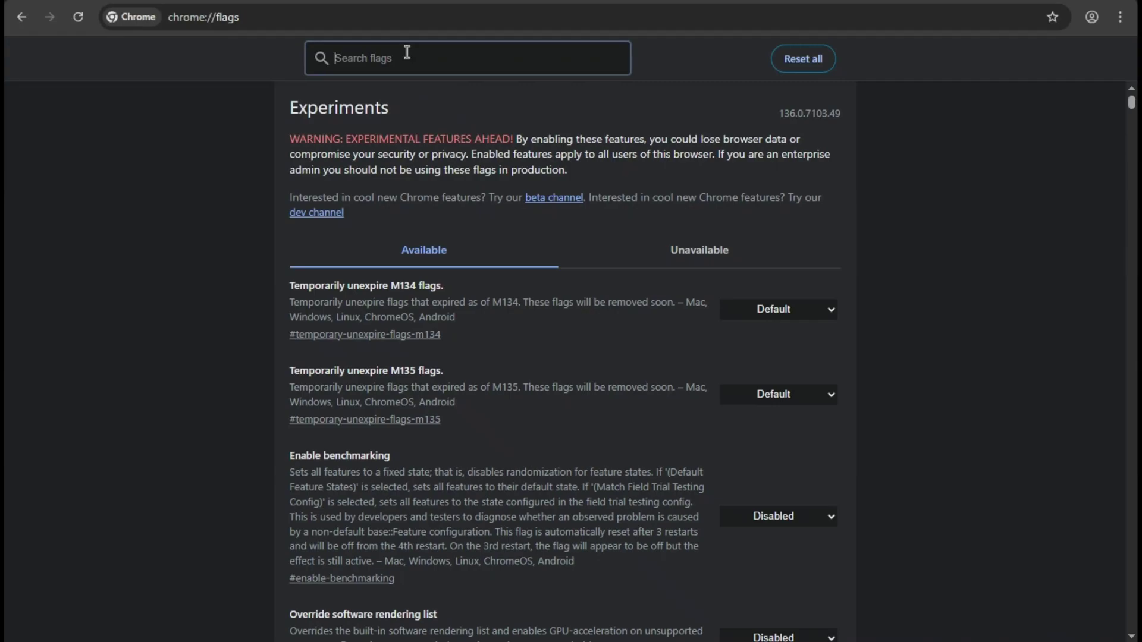
text(para)
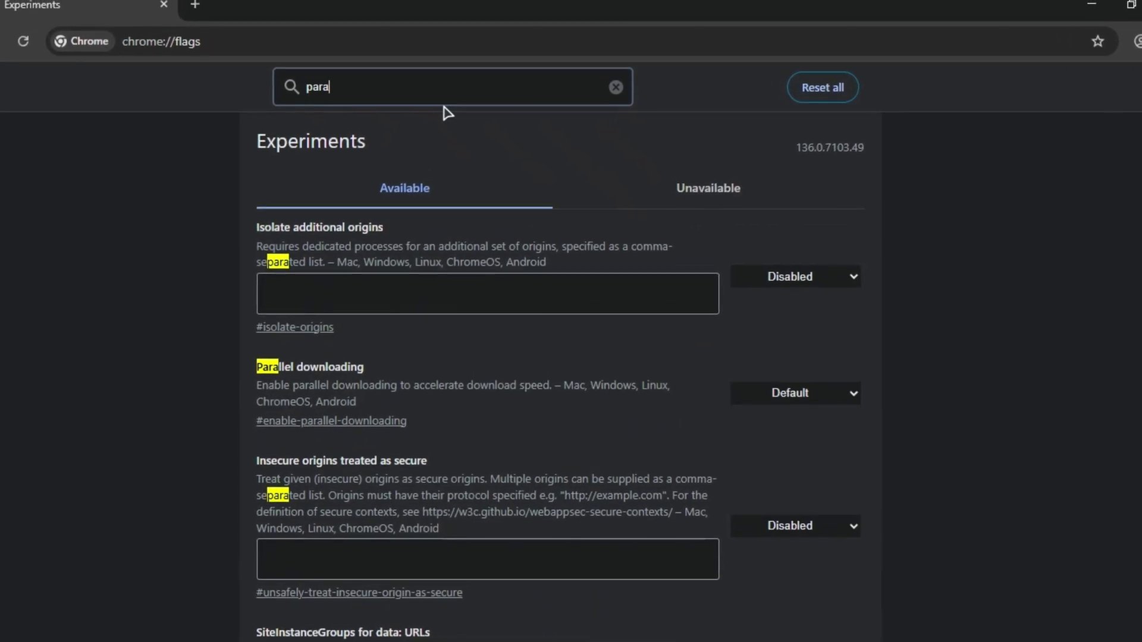
text(ll)
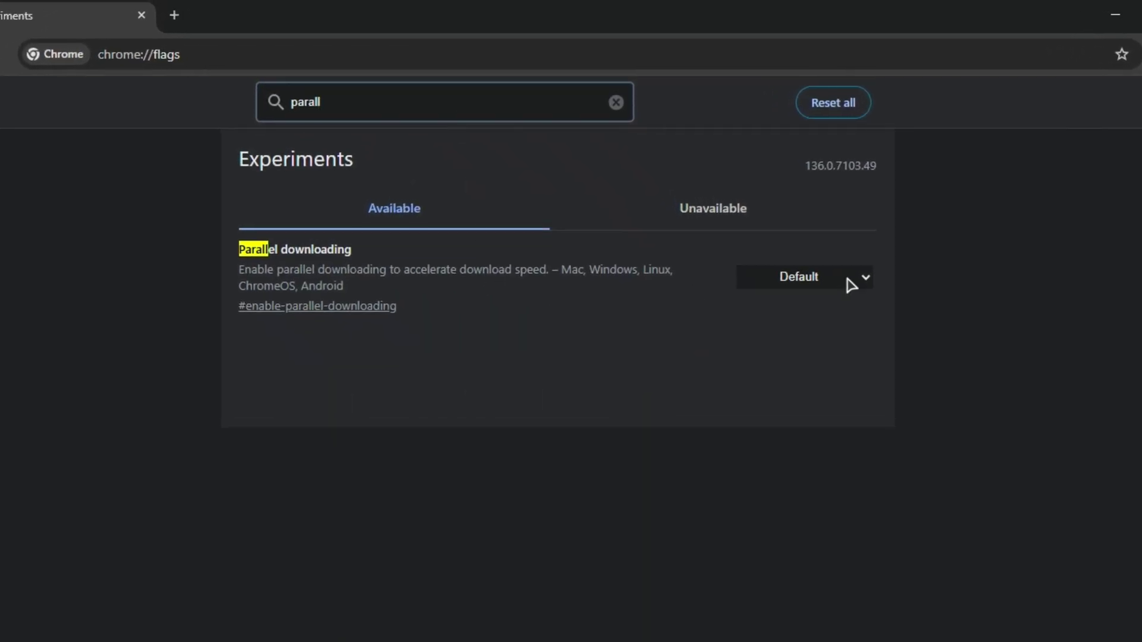
click(850, 280)
click(833, 325)
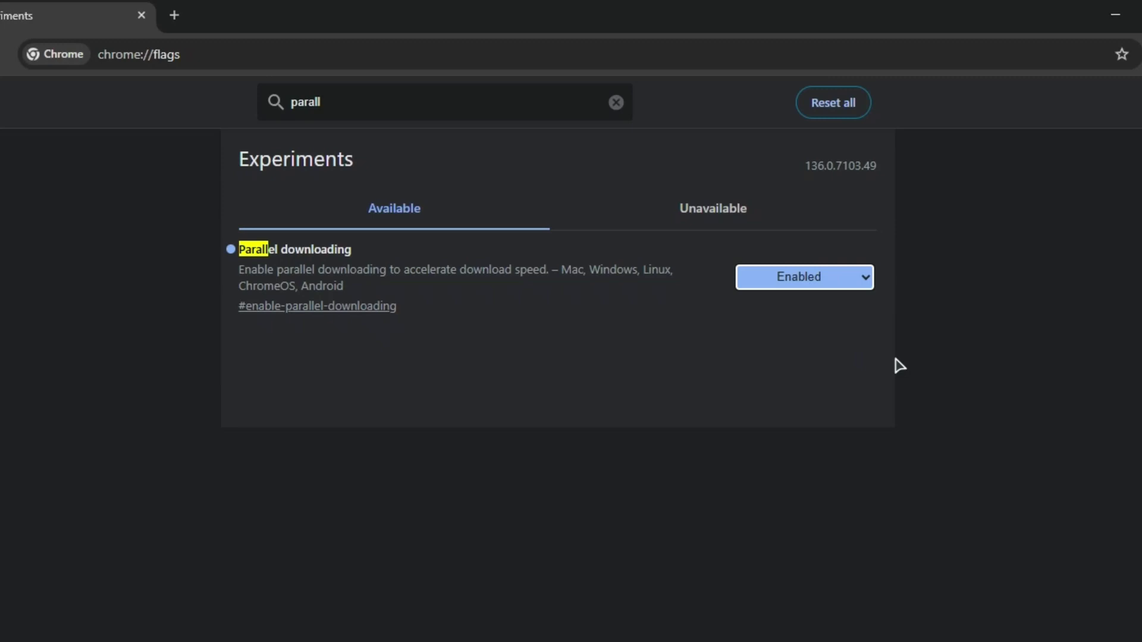
click(894, 492)
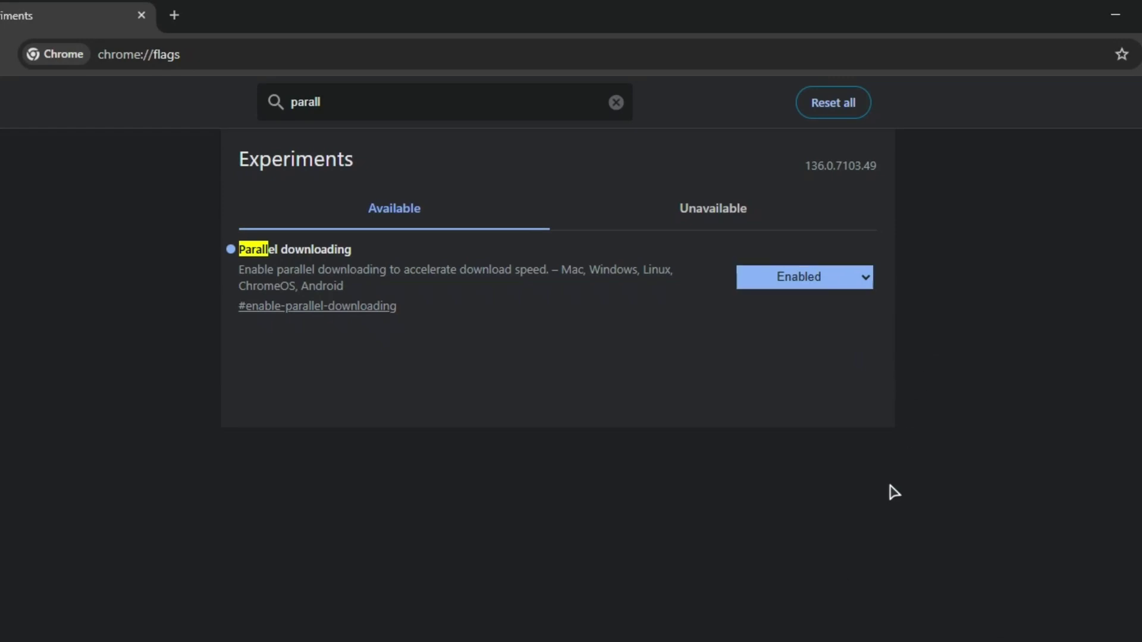
click(616, 102)
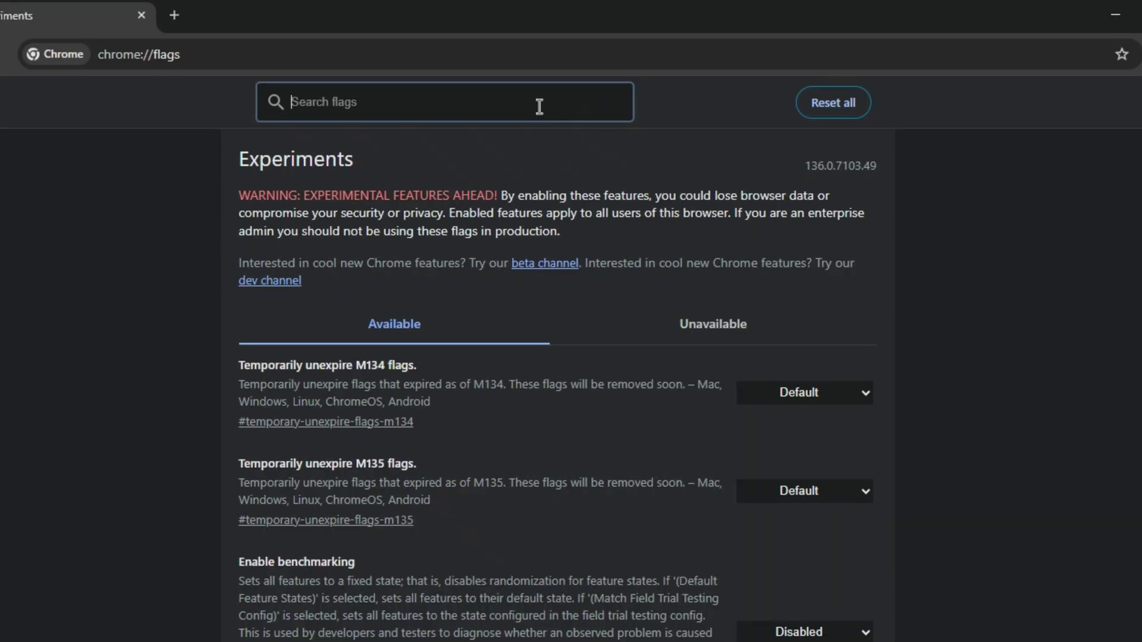
Step: Search 'gpu ras' and set GPU rasterization to Enabled
text(gpu)
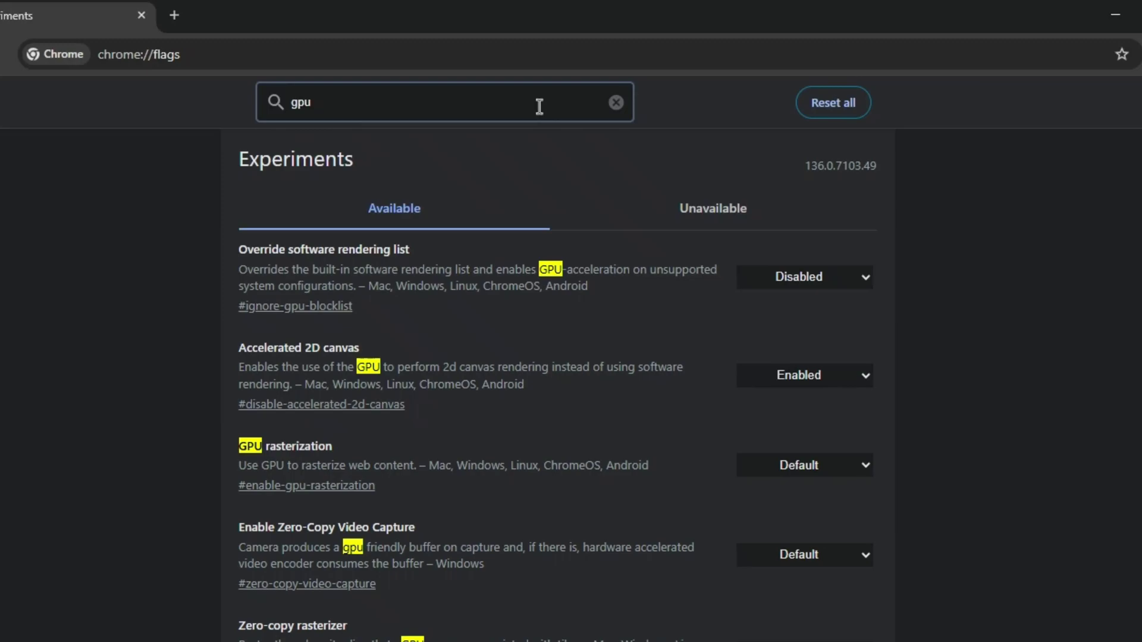
text( raas)
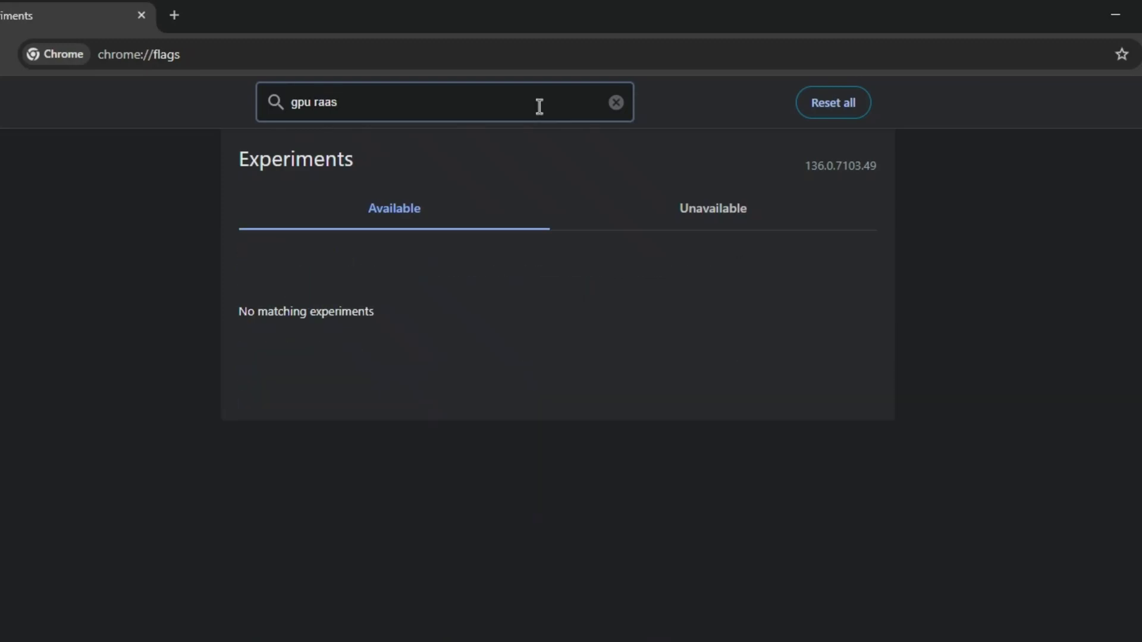
key(BackSpace)
key(BackSpace)
text(s)
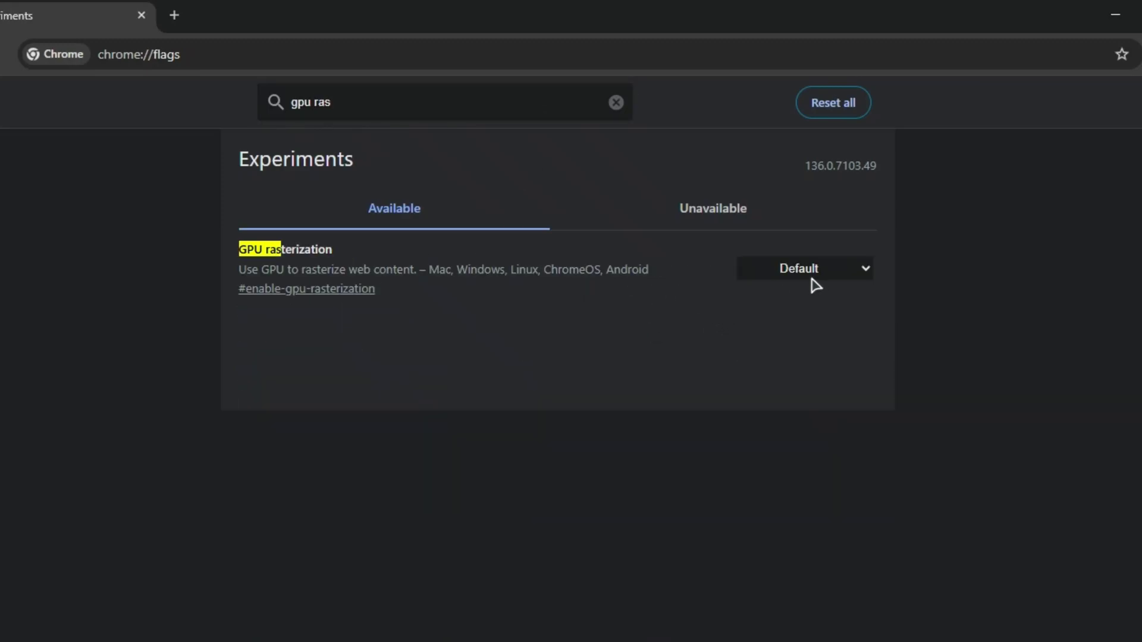
click(815, 286)
click(813, 316)
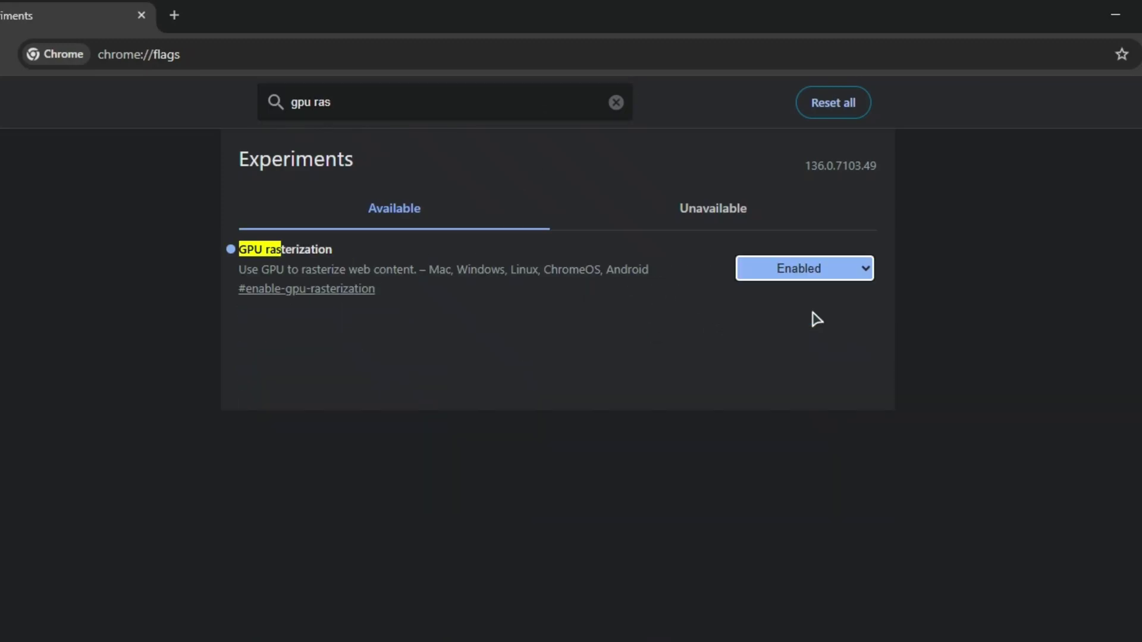
Step: Search 'zer' and set Zero-copy rasterizer to Enabled
click(616, 103)
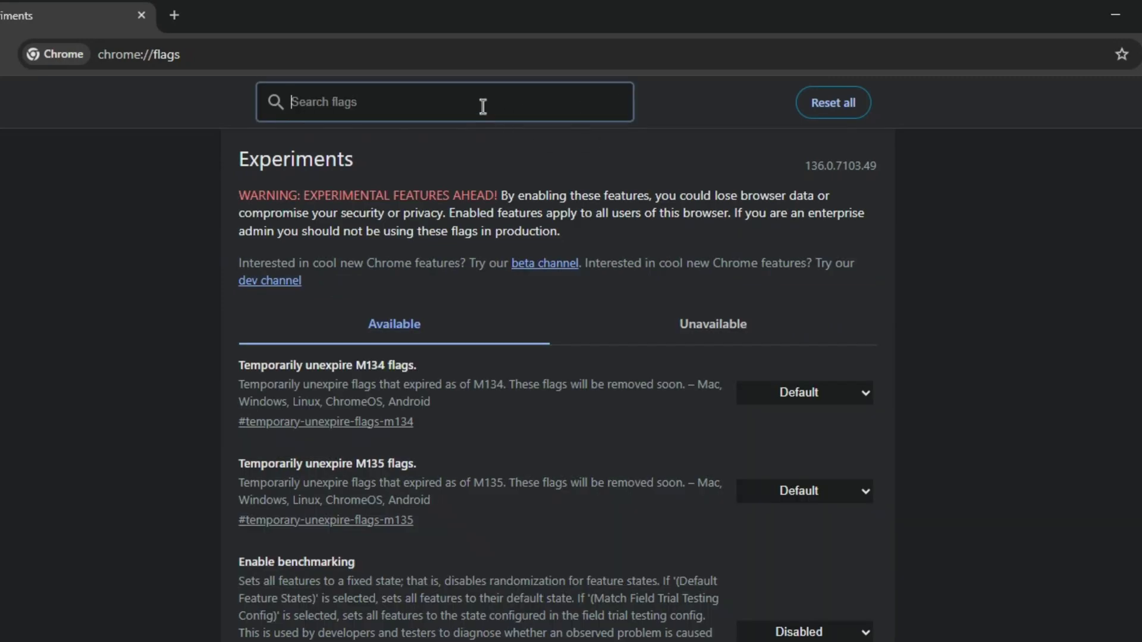
text(zer)
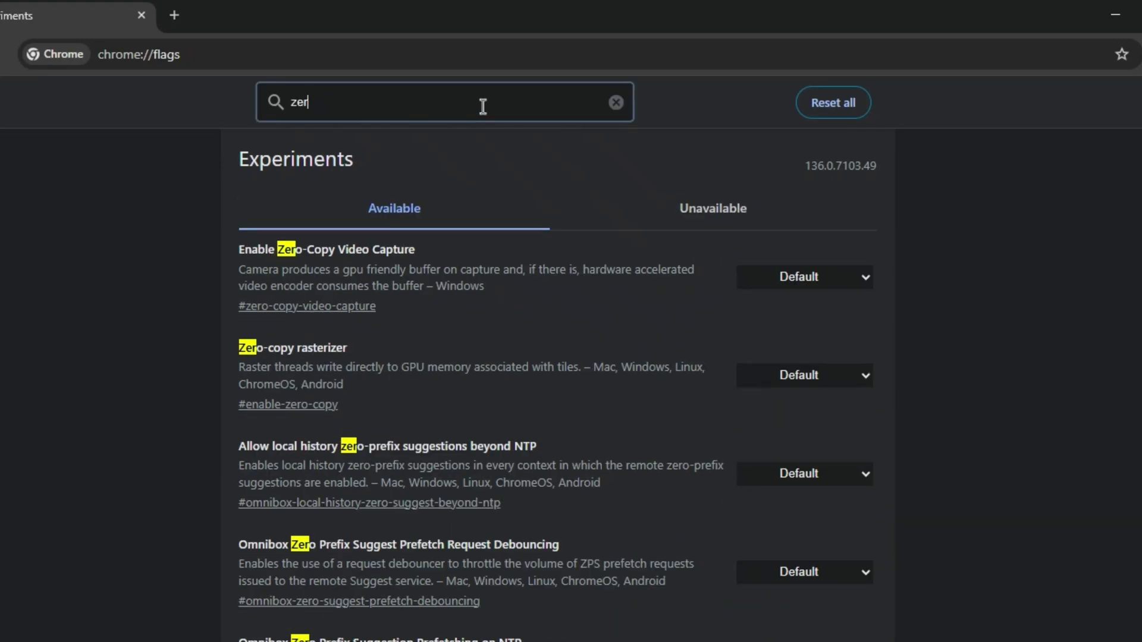
click(353, 372)
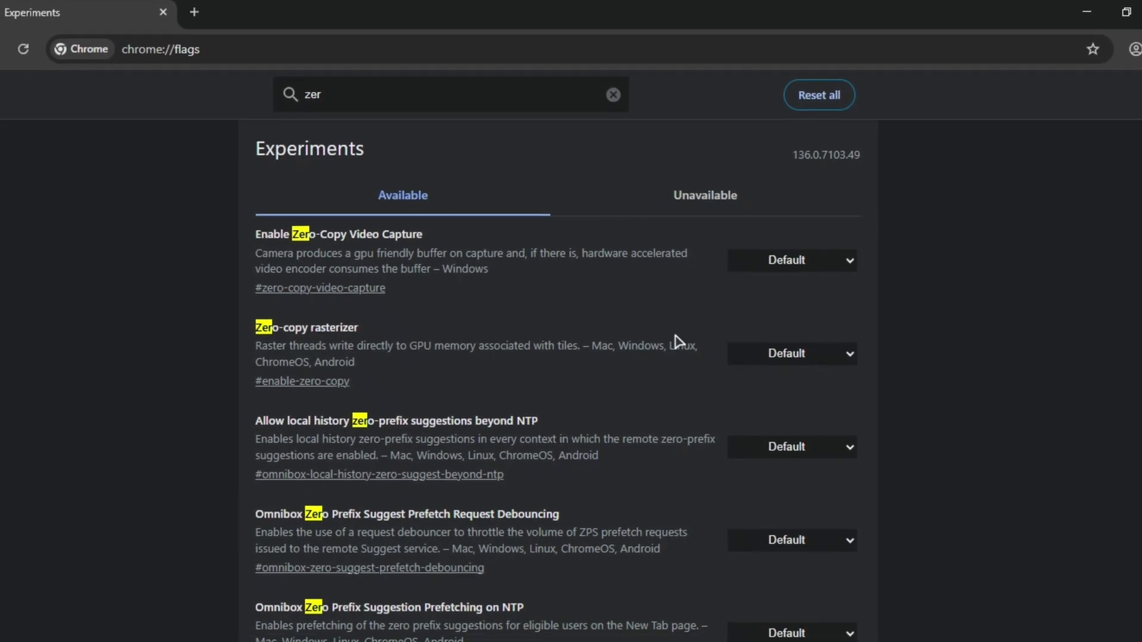
click(809, 353)
click(796, 399)
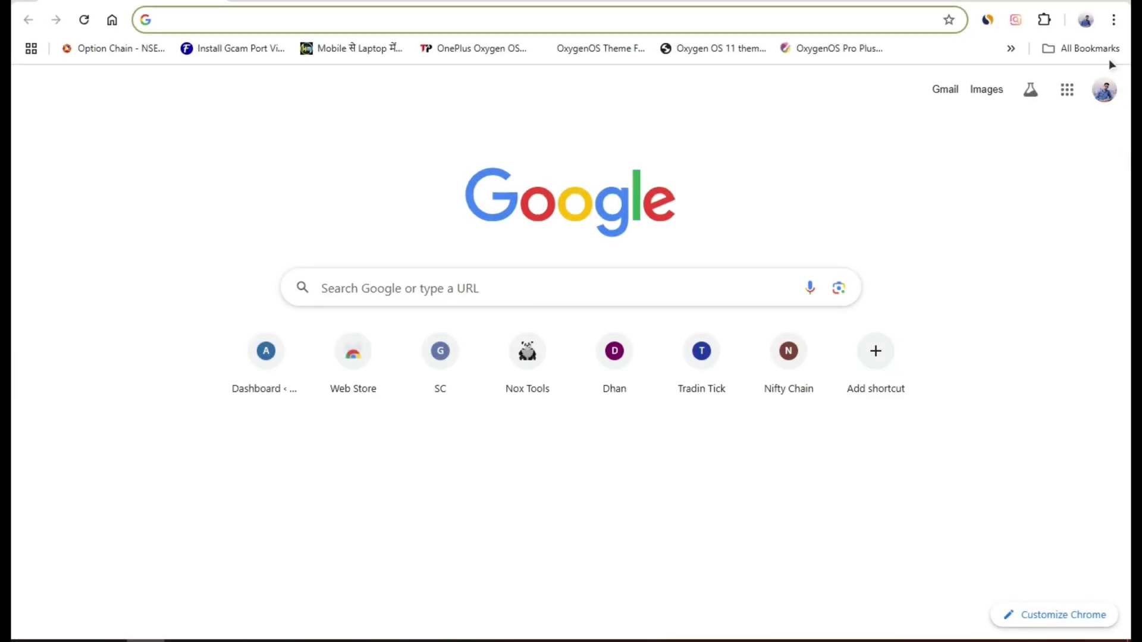
Step: Review the installed extensions, then show the main menu's Extensions submenu
click(1044, 20)
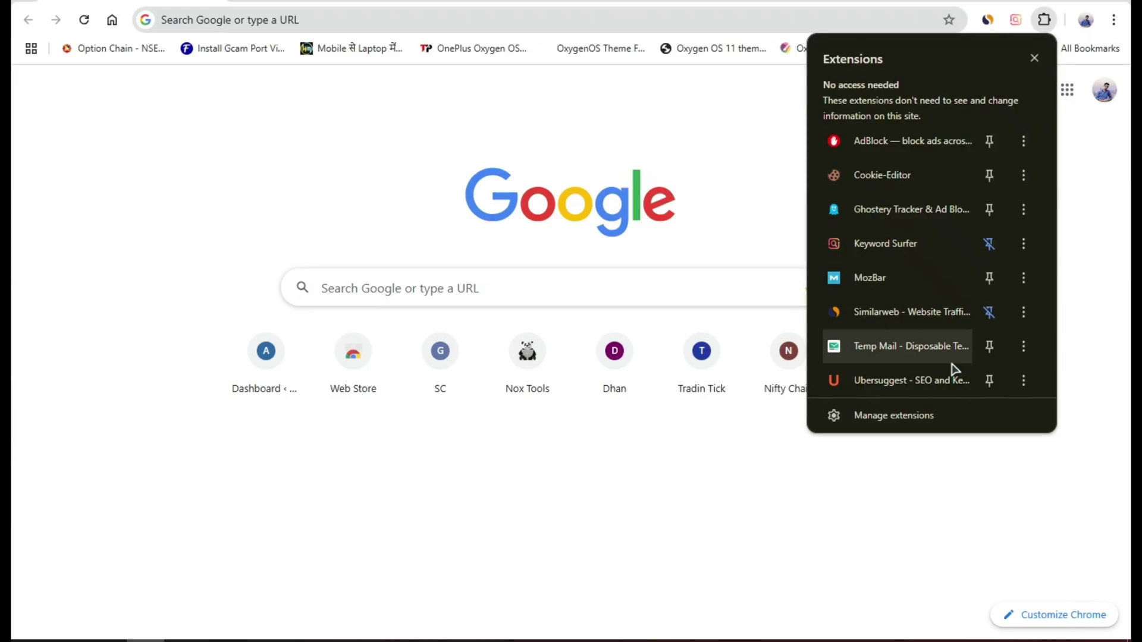
click(896, 413)
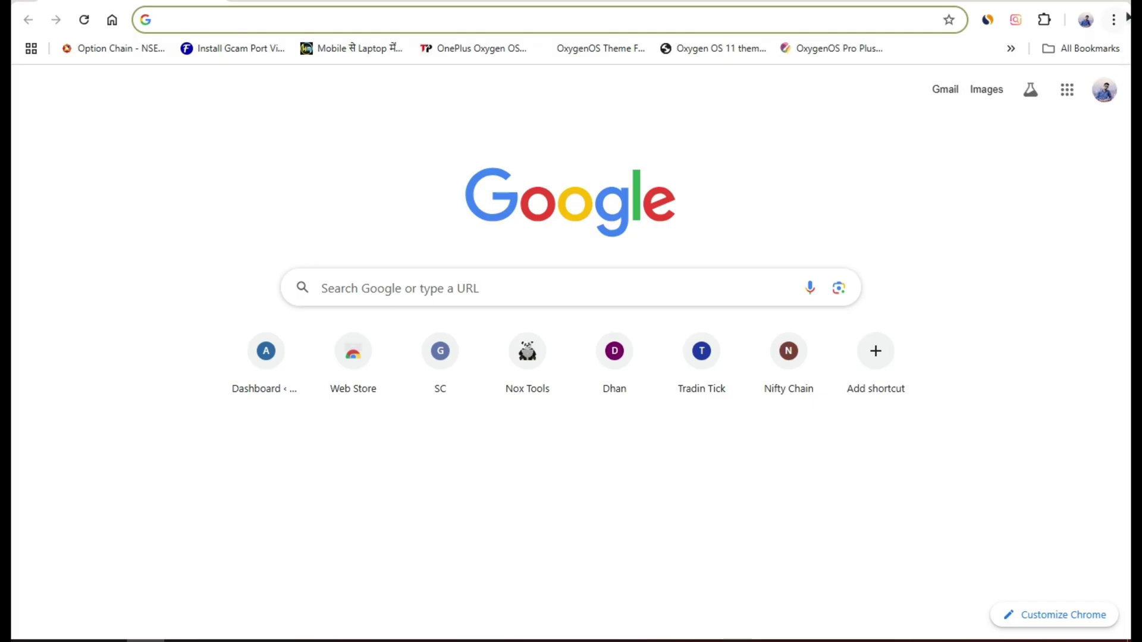
click(1114, 21)
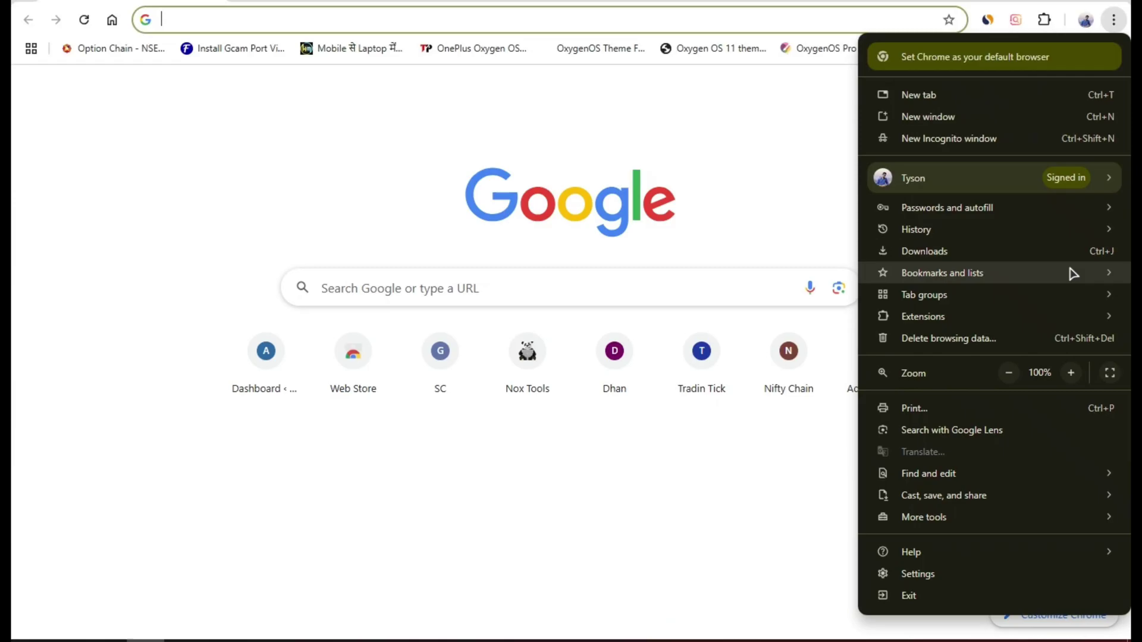
mouse_move(1064, 299)
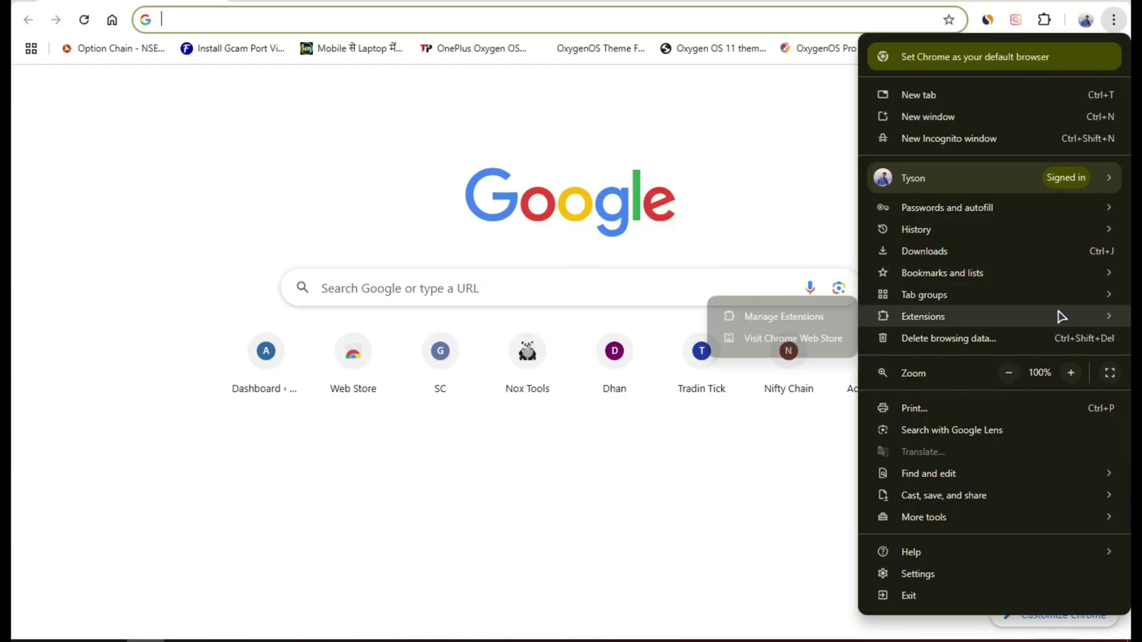
Step: On Manage Extensions, remove AdBlock, Cookie-Editor and Keyword Surfer, keeping Ghostery
click(824, 324)
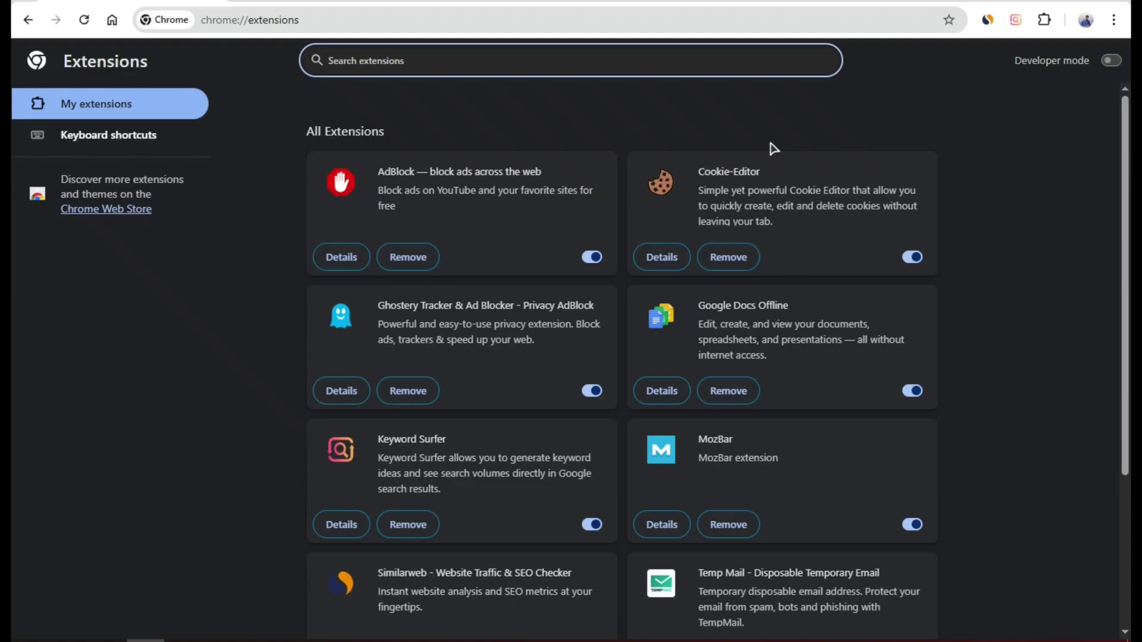
click(409, 267)
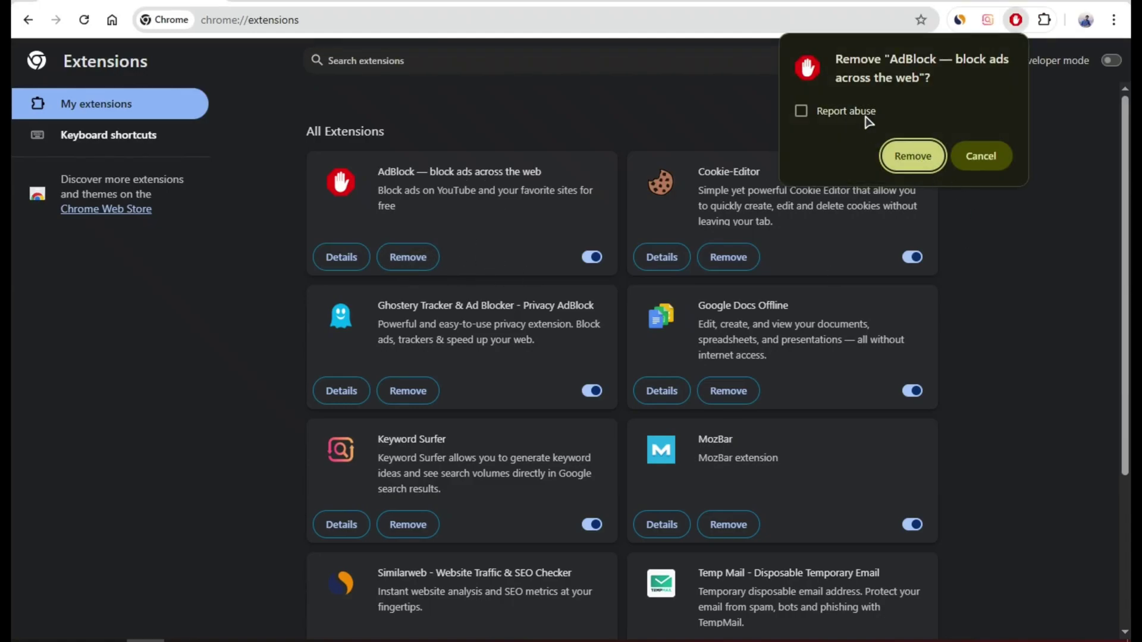
click(912, 156)
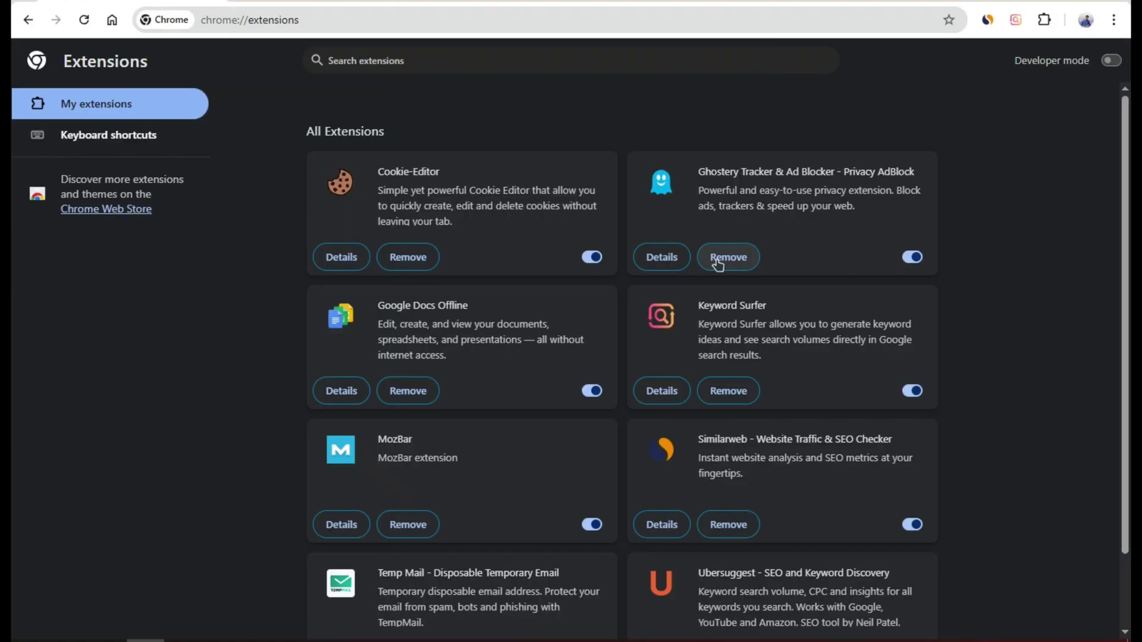
click(724, 257)
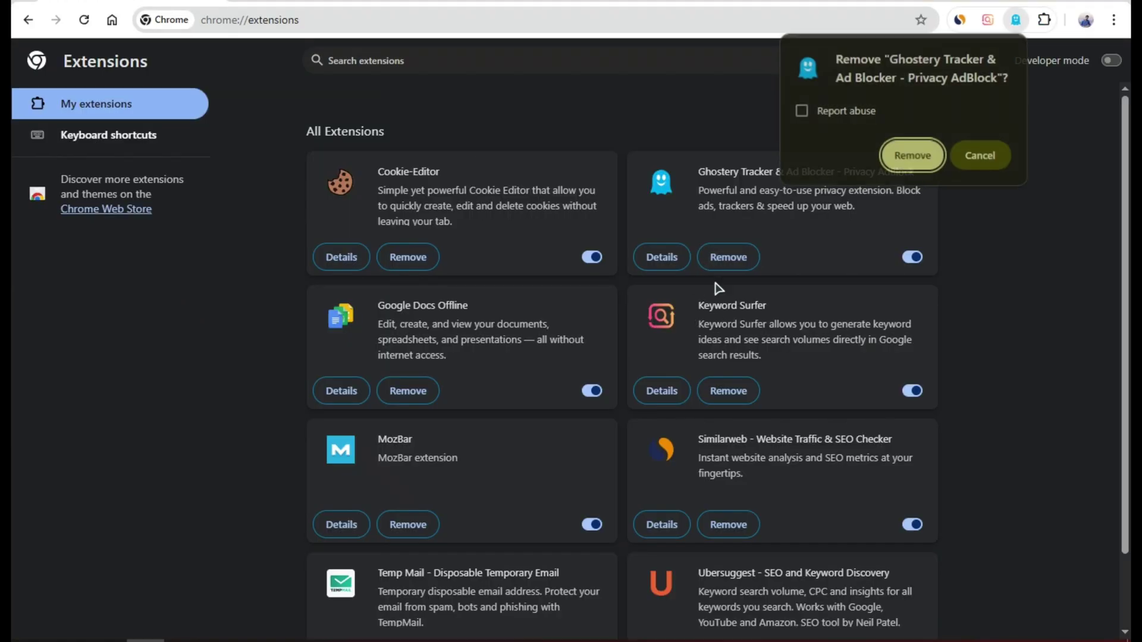
click(980, 155)
click(408, 257)
click(913, 156)
click(416, 395)
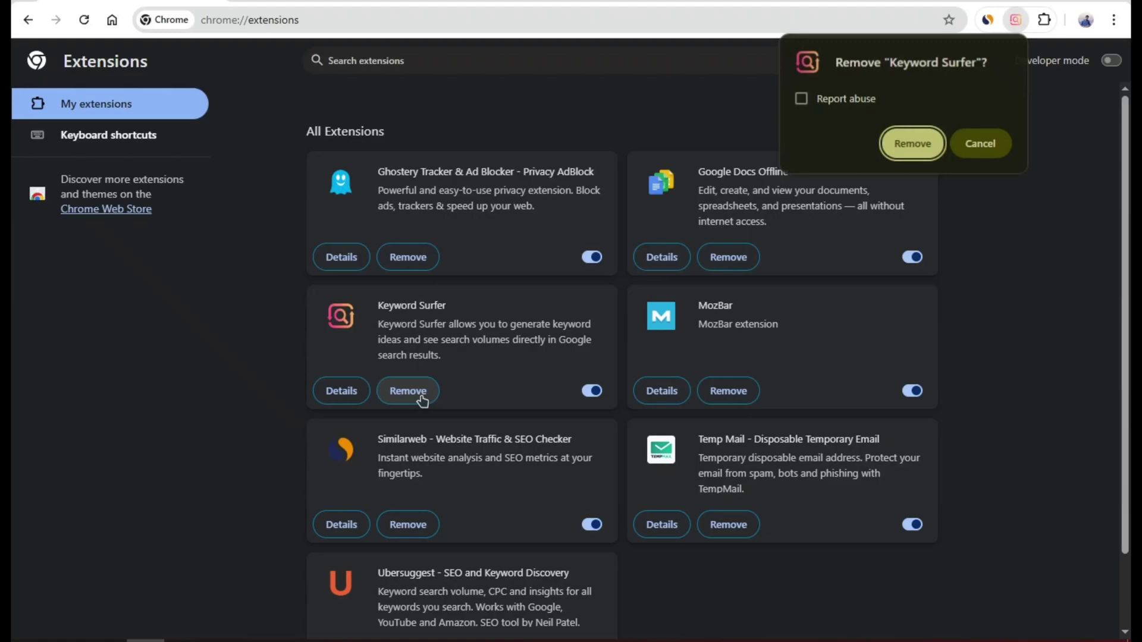
click(912, 143)
Step: Remove MozBar, Temp Mail, Google Docs Offline and Ubersuggest
click(408, 390)
click(912, 143)
click(731, 391)
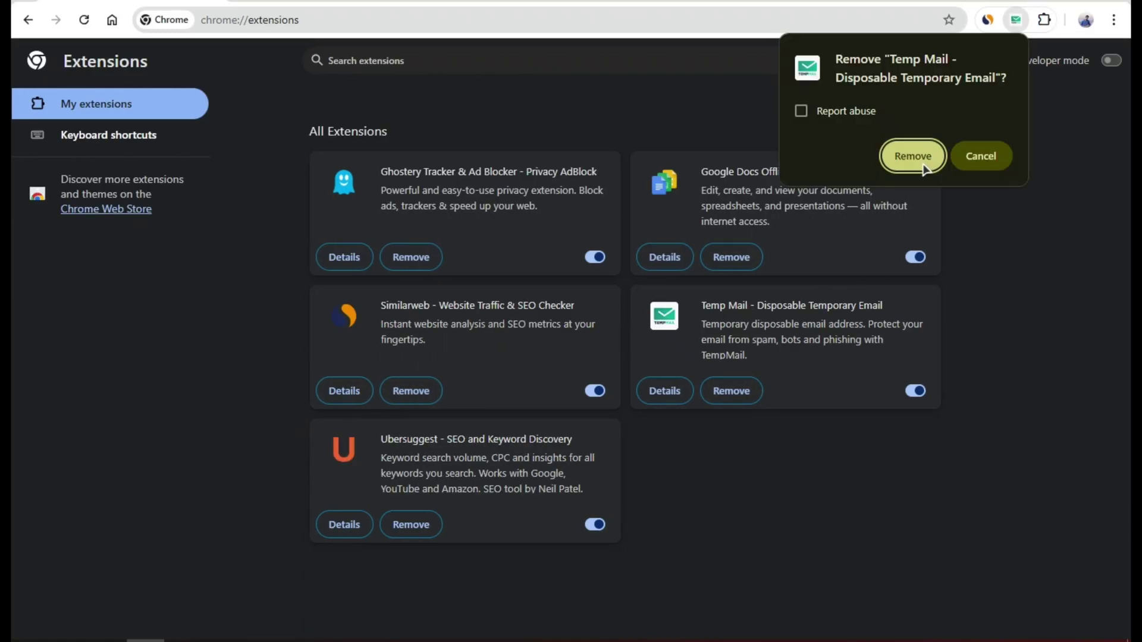
click(912, 156)
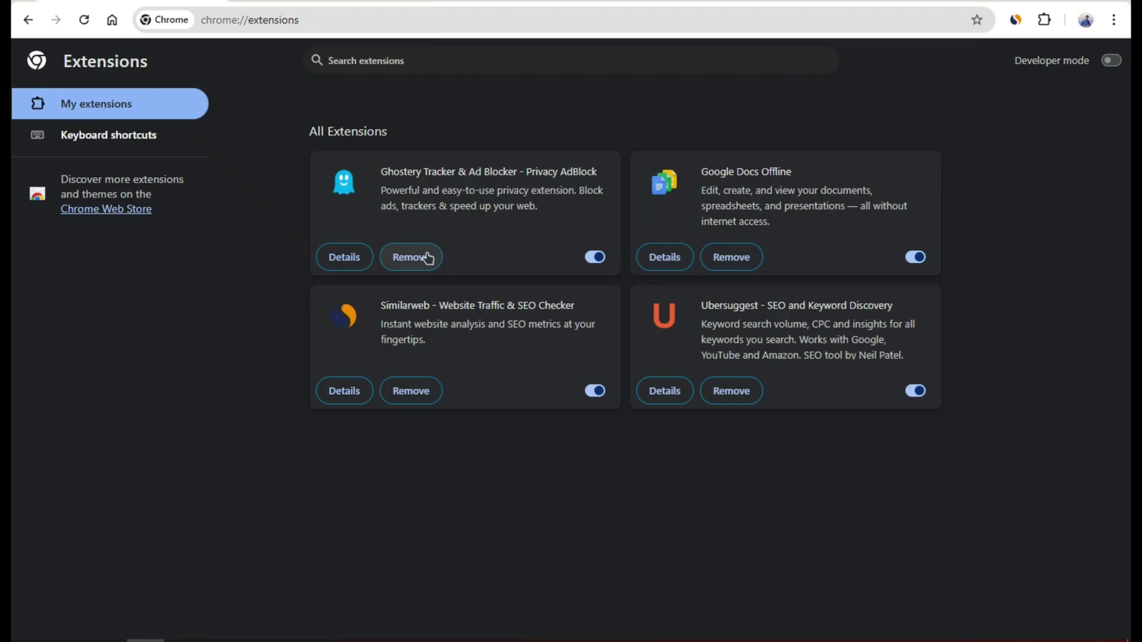
click(731, 257)
click(938, 155)
click(410, 391)
click(912, 155)
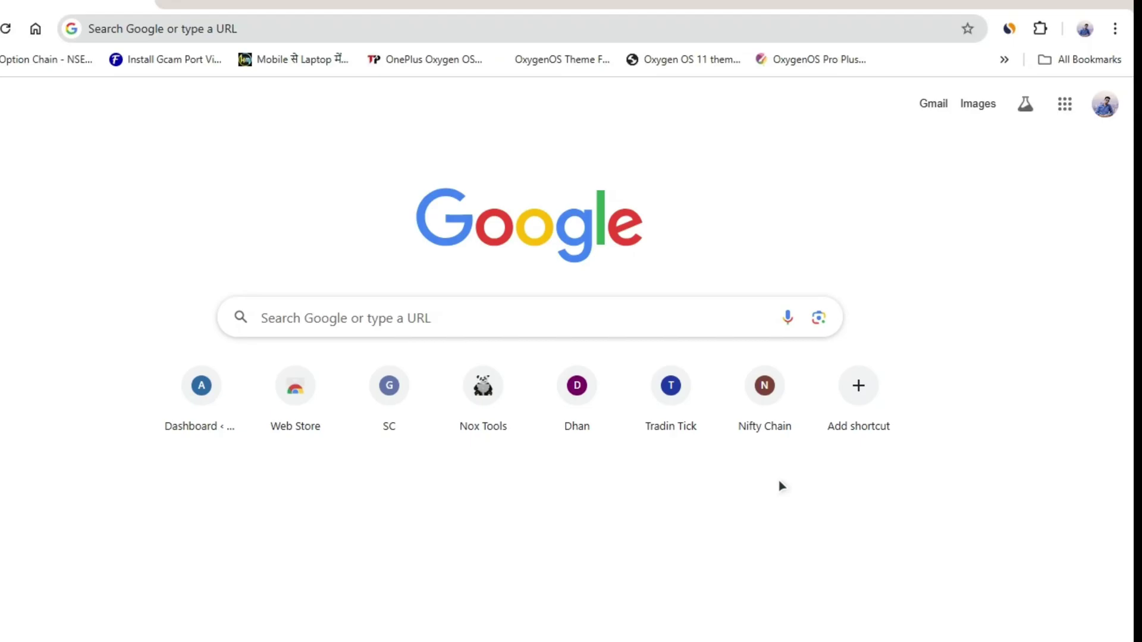
Step: In Settings > System, leave 'Use graphics acceleration when available' switched on
click(1116, 42)
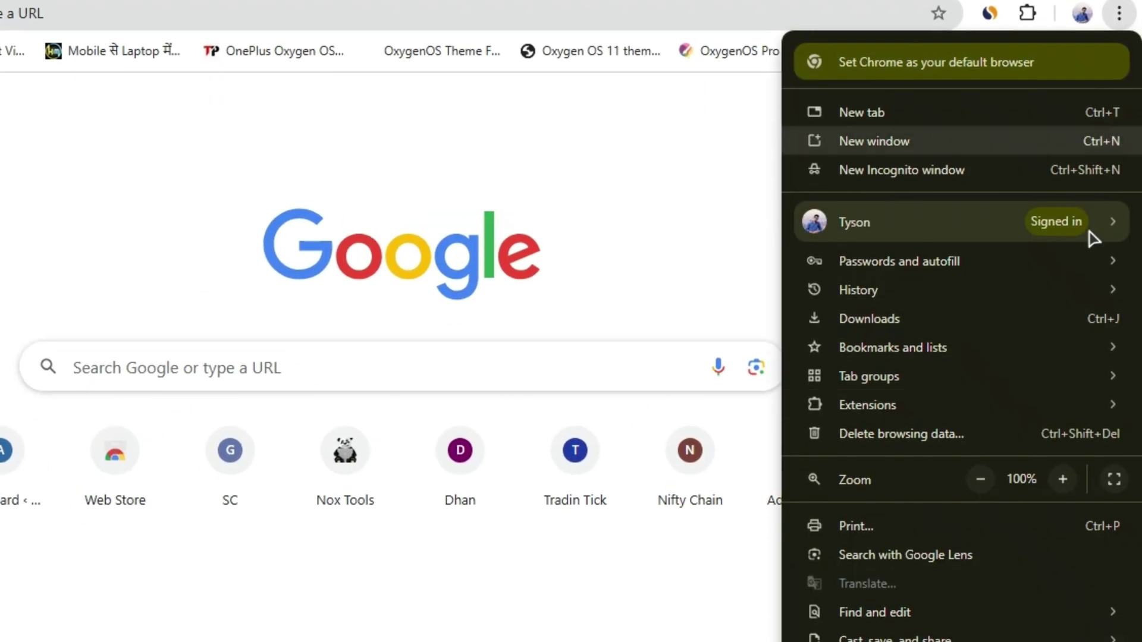
click(923, 618)
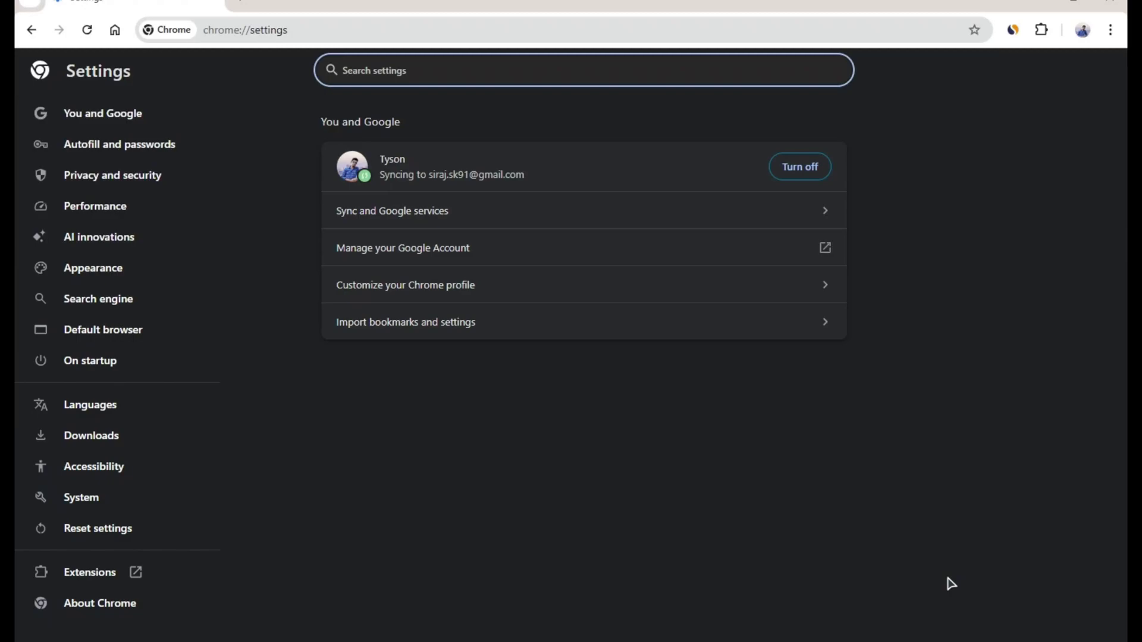
click(112, 509)
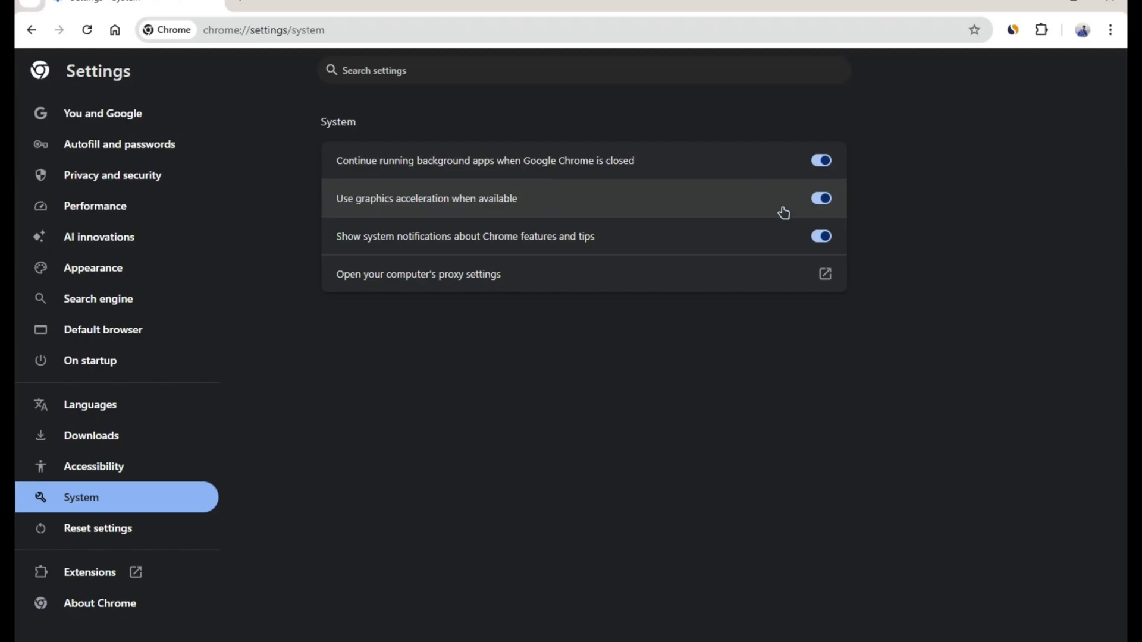
click(821, 199)
click(819, 200)
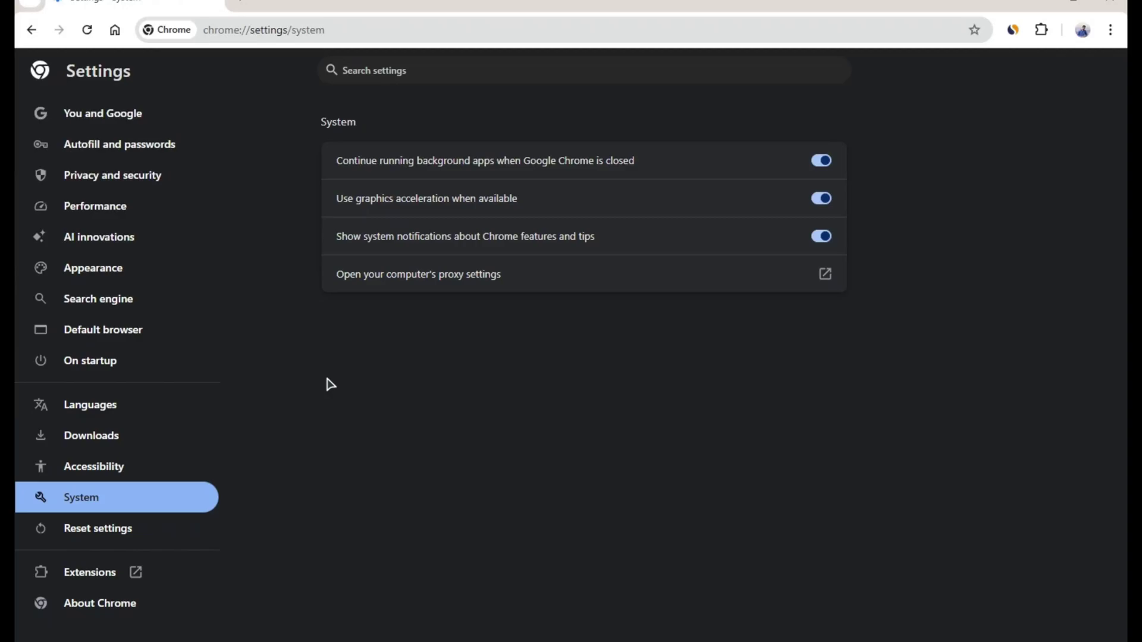
Step: In Performance settings, check that Preload pages is on in the Speed section
click(114, 214)
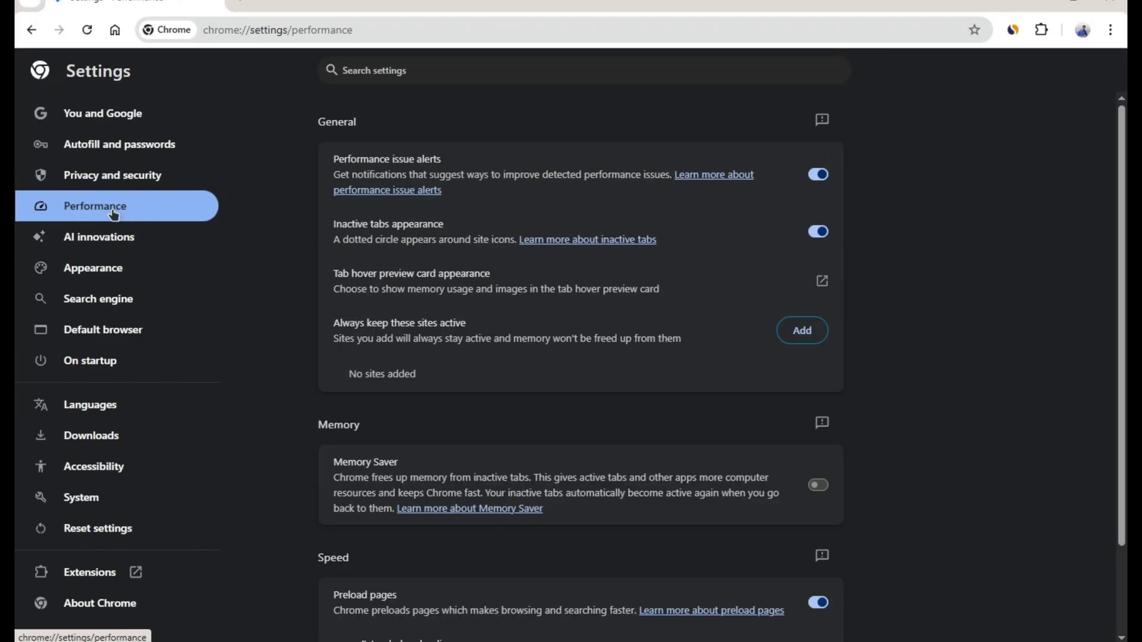
scroll(290, 348, down, 2)
double_click(328, 446)
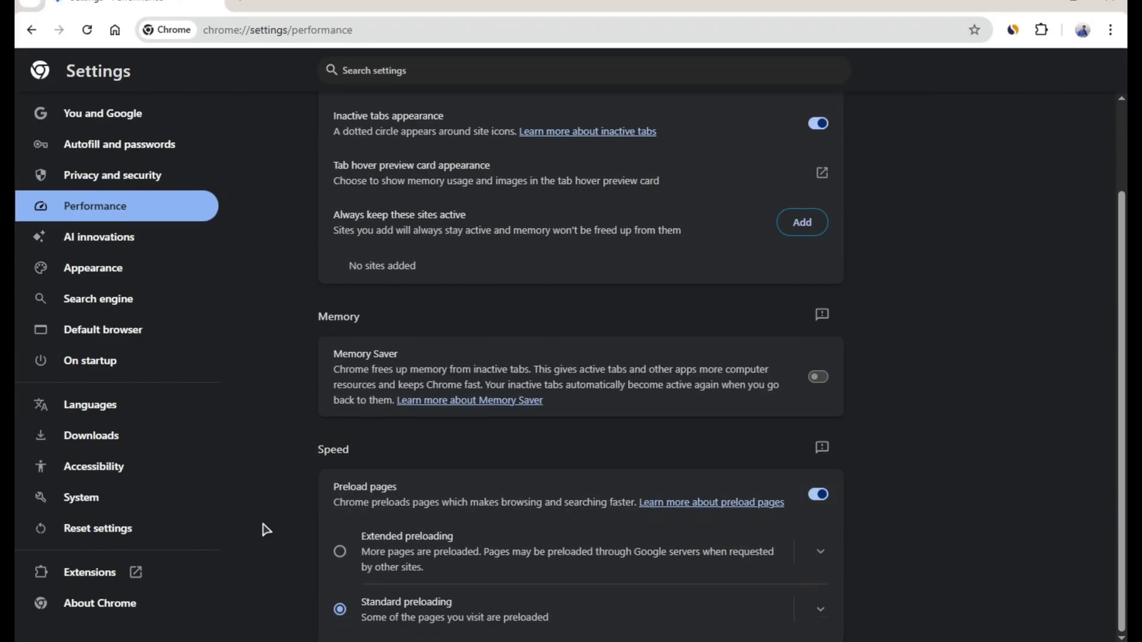
scroll(814, 553, up, 2)
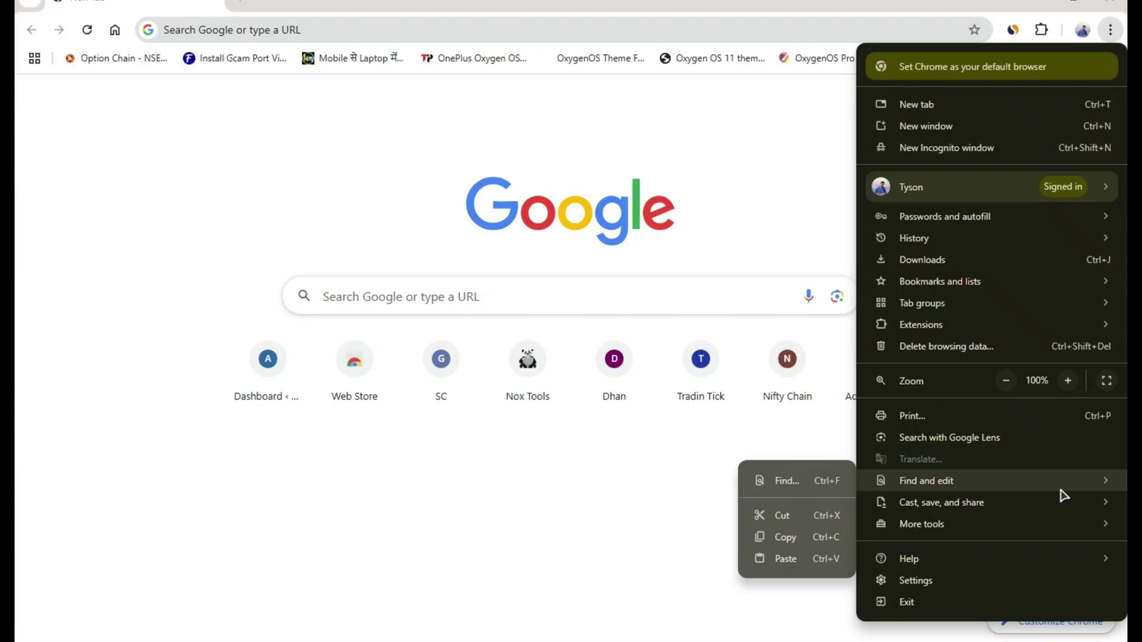
Step: Open Delete browsing data from the Privacy and security settings
click(961, 581)
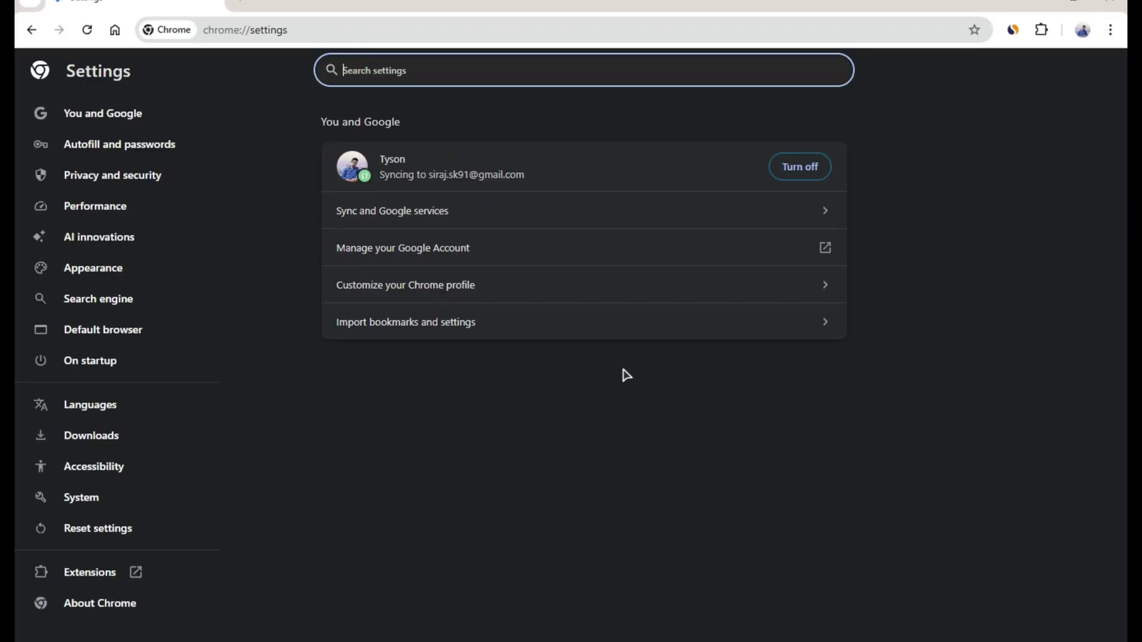
click(107, 181)
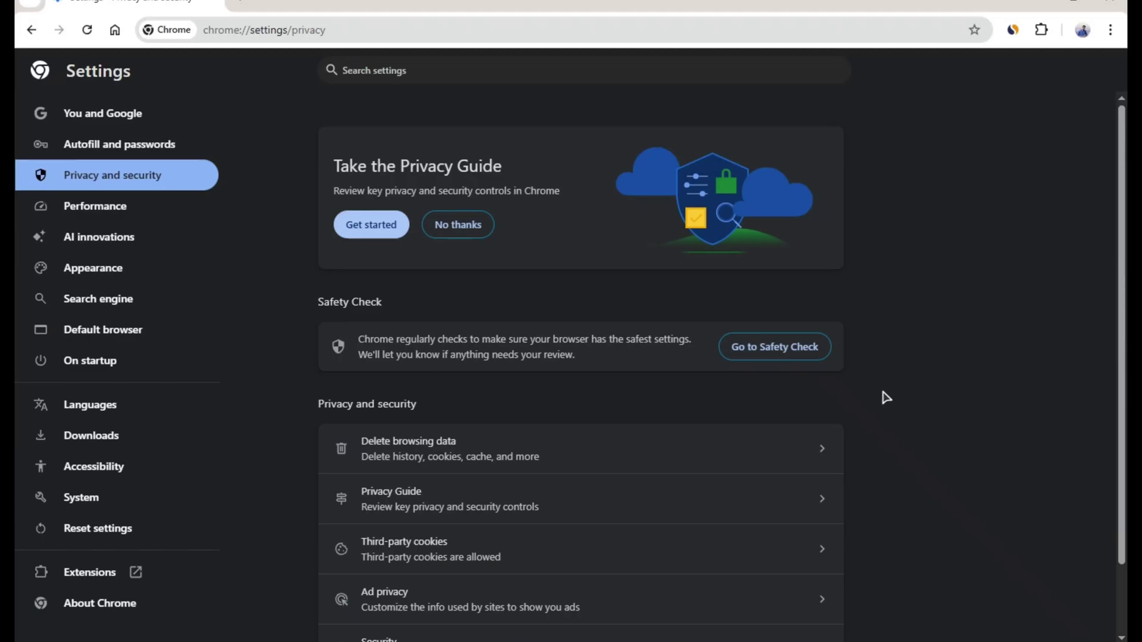
scroll(886, 399, down, 2)
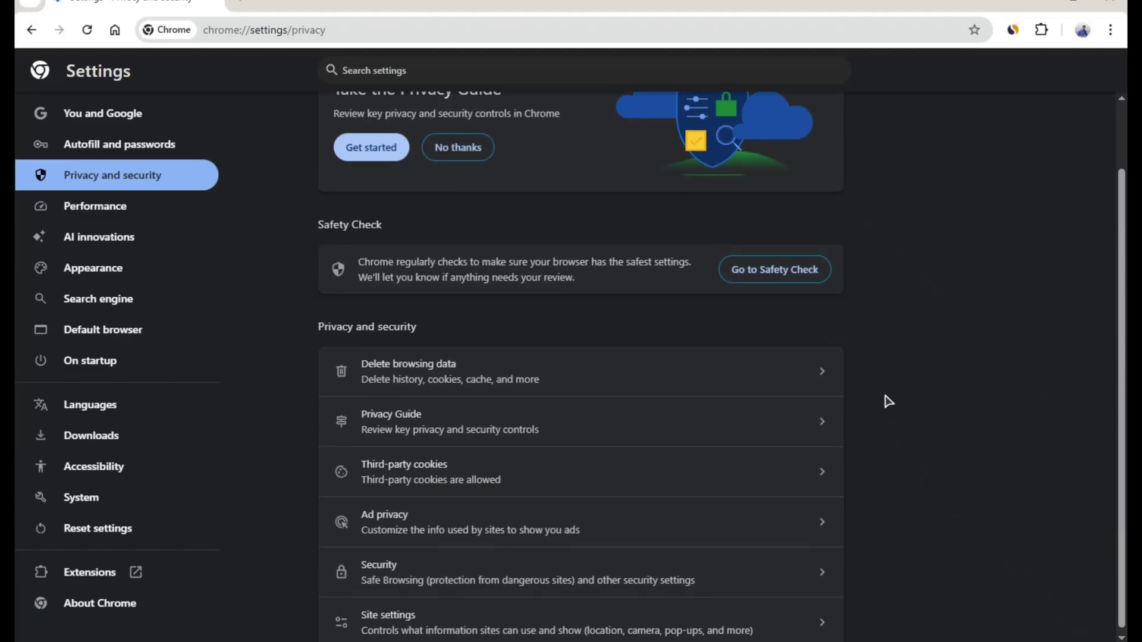
click(640, 387)
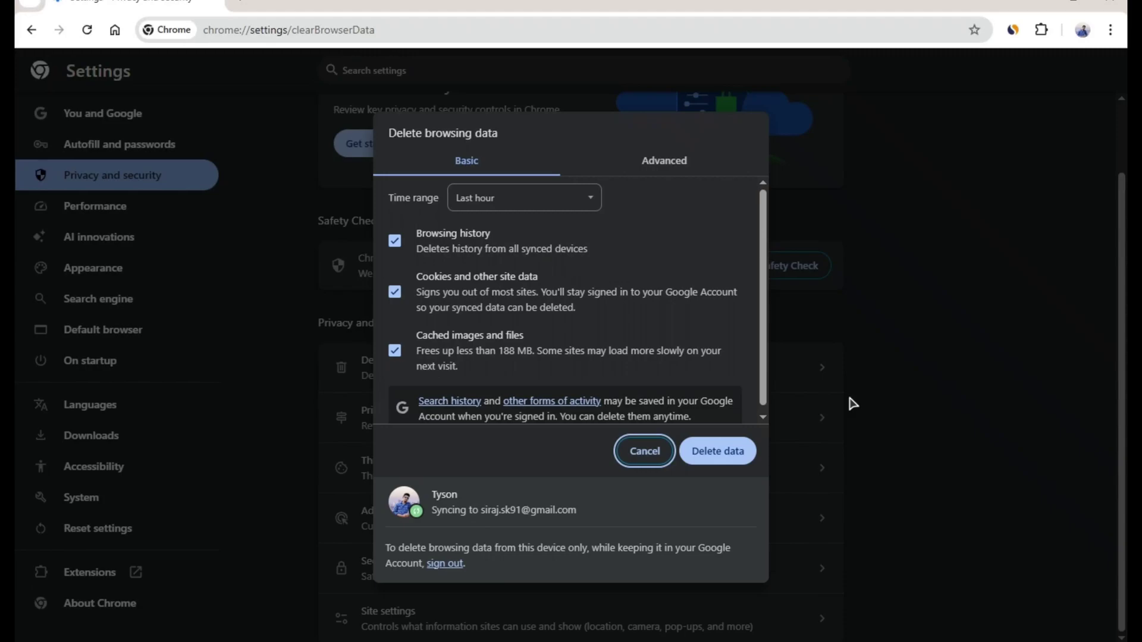
Step: Set the time range to Last 24 hours, delete the data and dismiss the confirmation
click(562, 204)
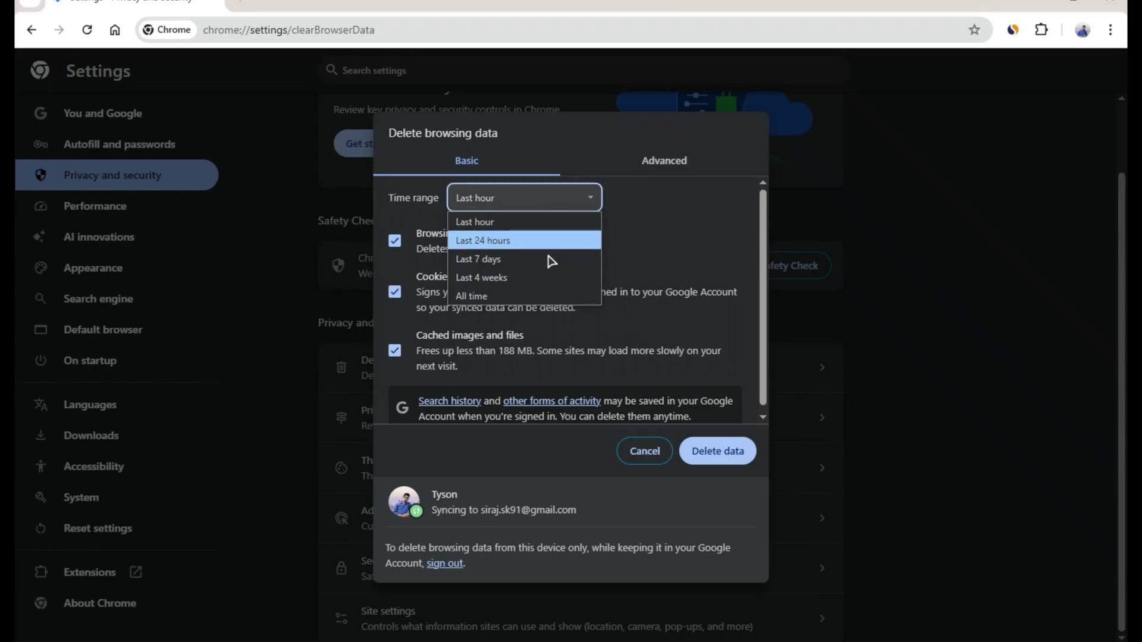
click(553, 297)
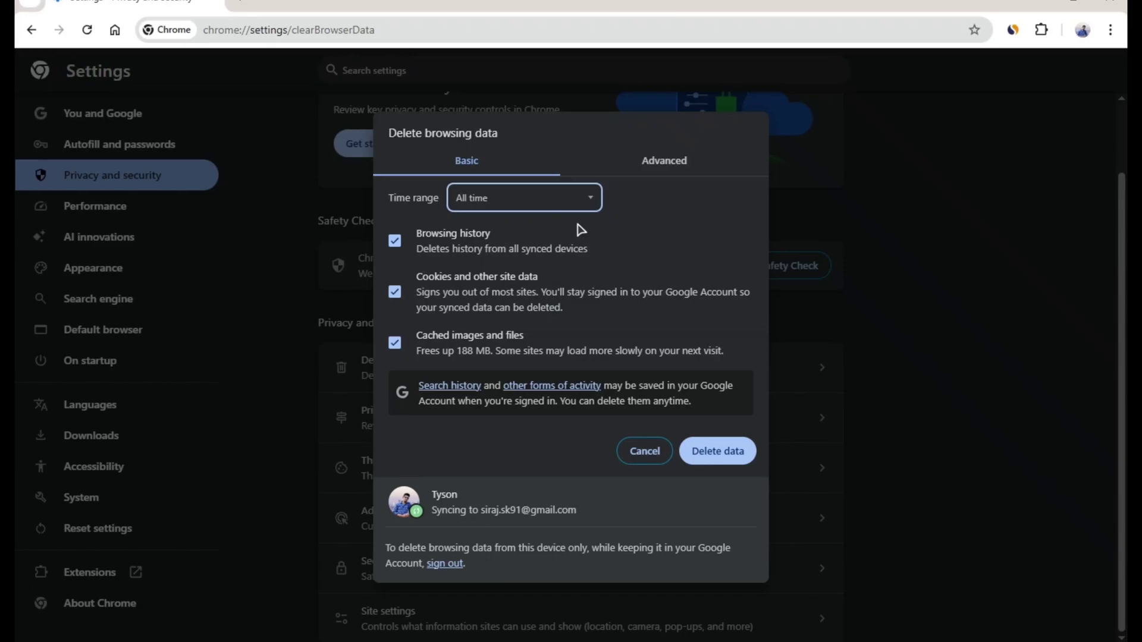
double_click(581, 198)
click(535, 208)
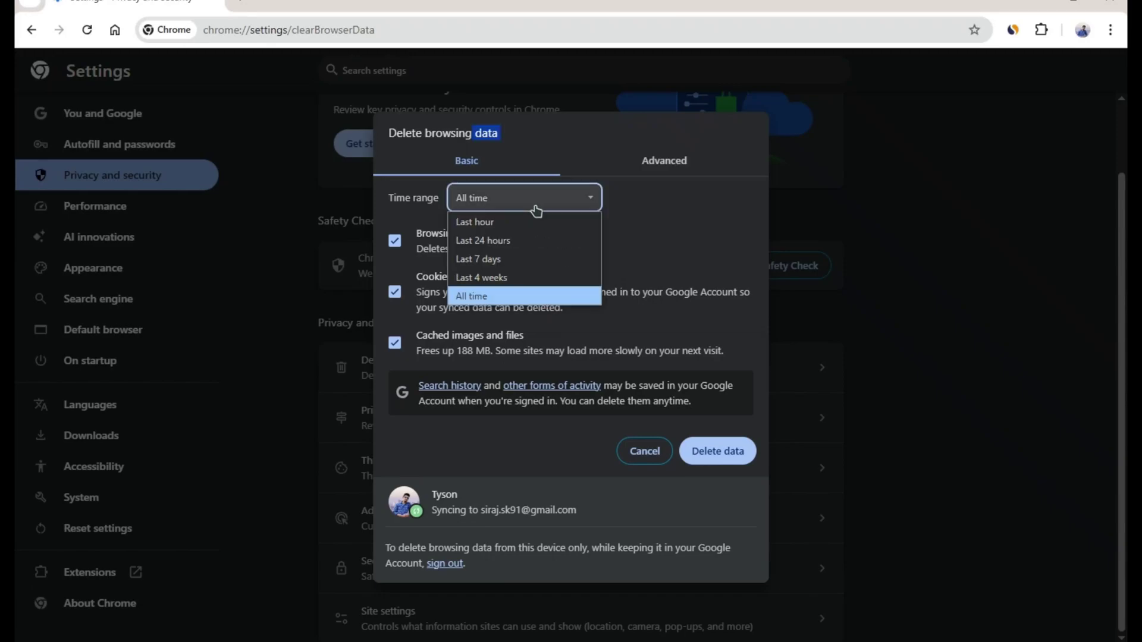
click(542, 244)
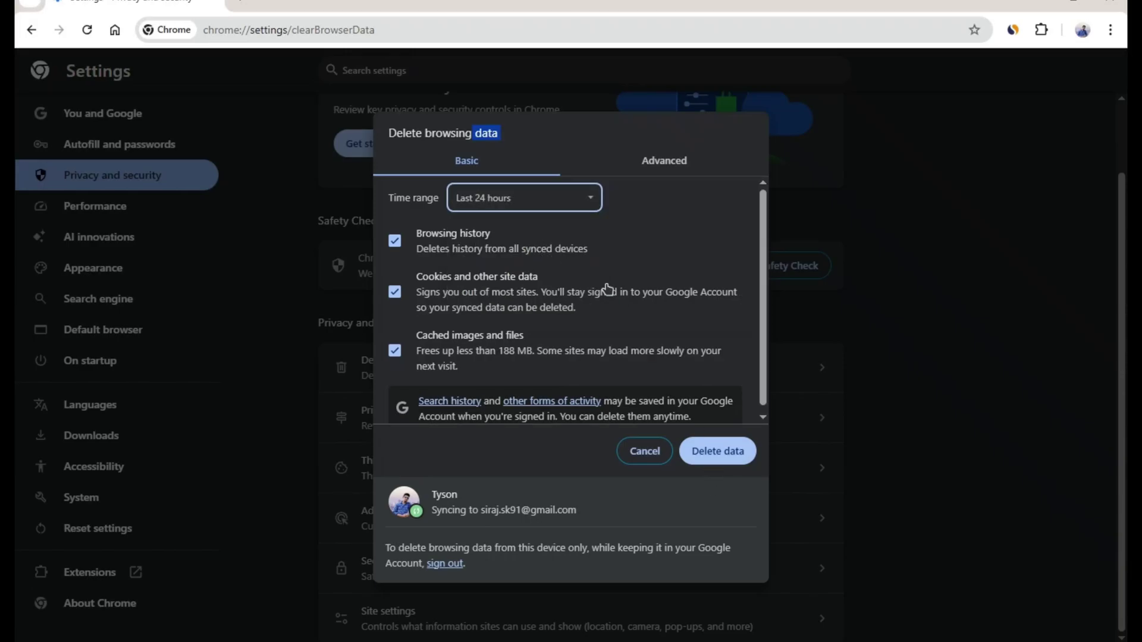
click(734, 457)
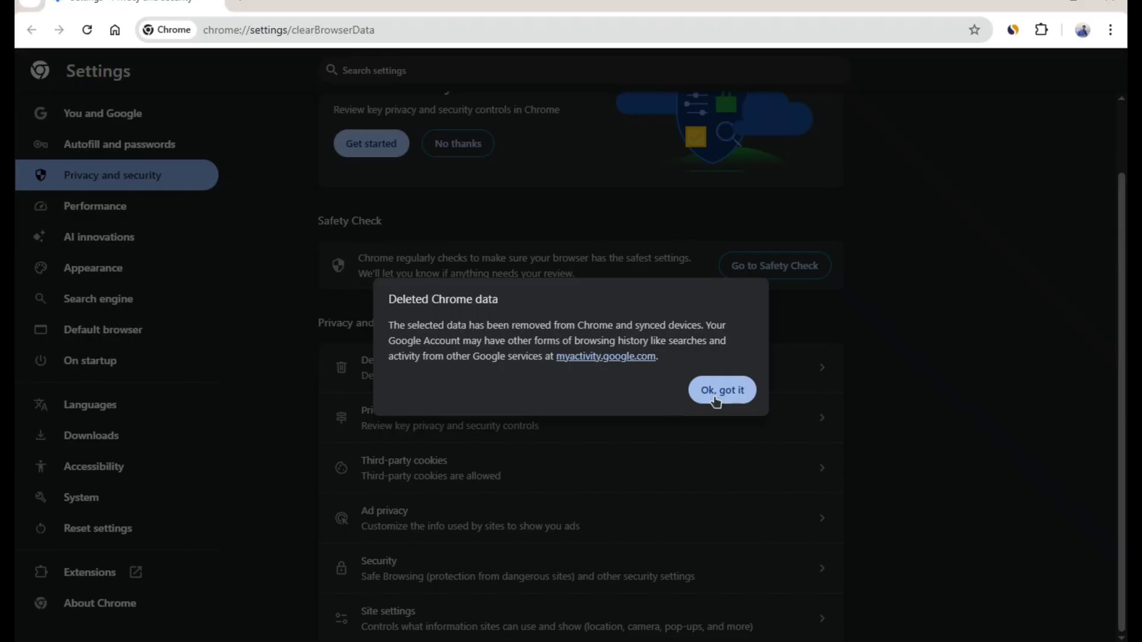
click(719, 392)
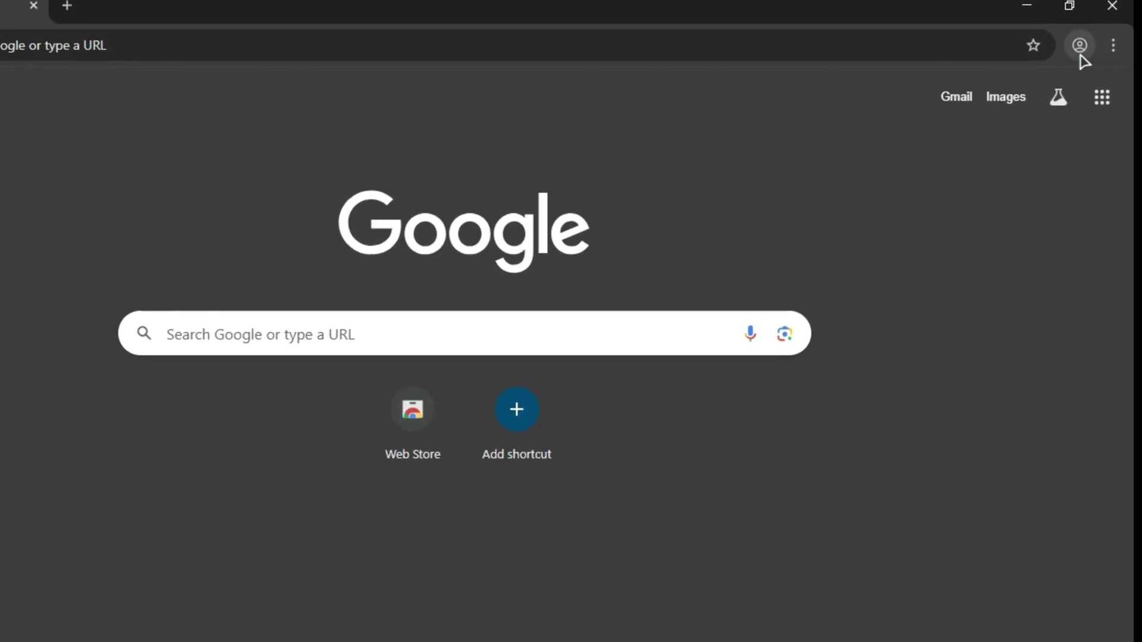
Step: Add a purple-themed Chrome profile named 'Fix Genius' without signing in to an account
click(1082, 30)
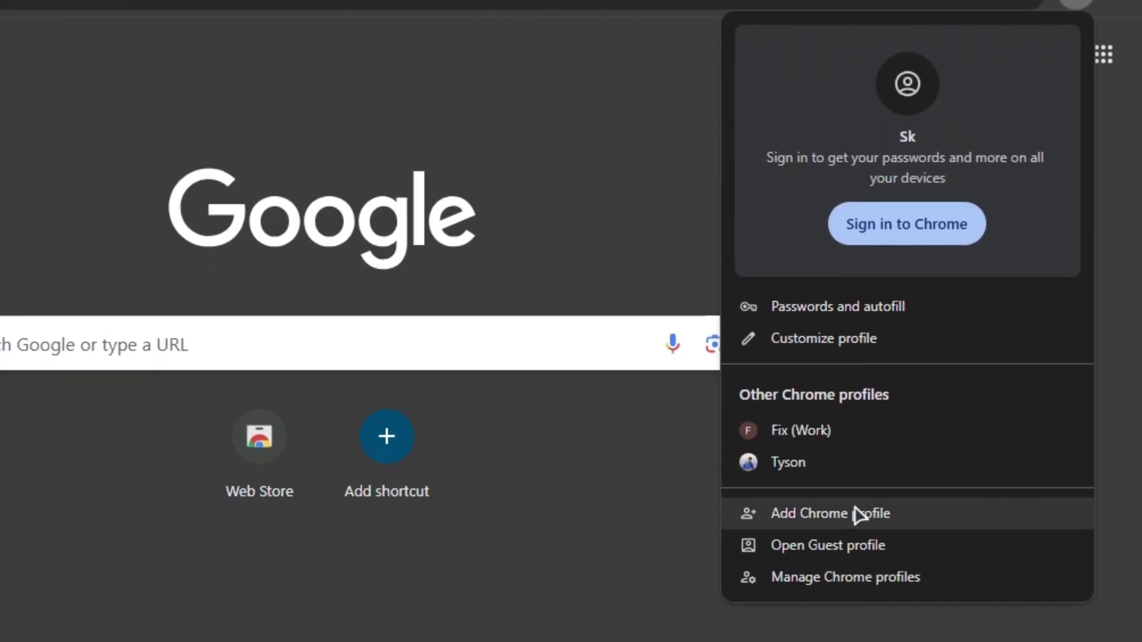
click(860, 517)
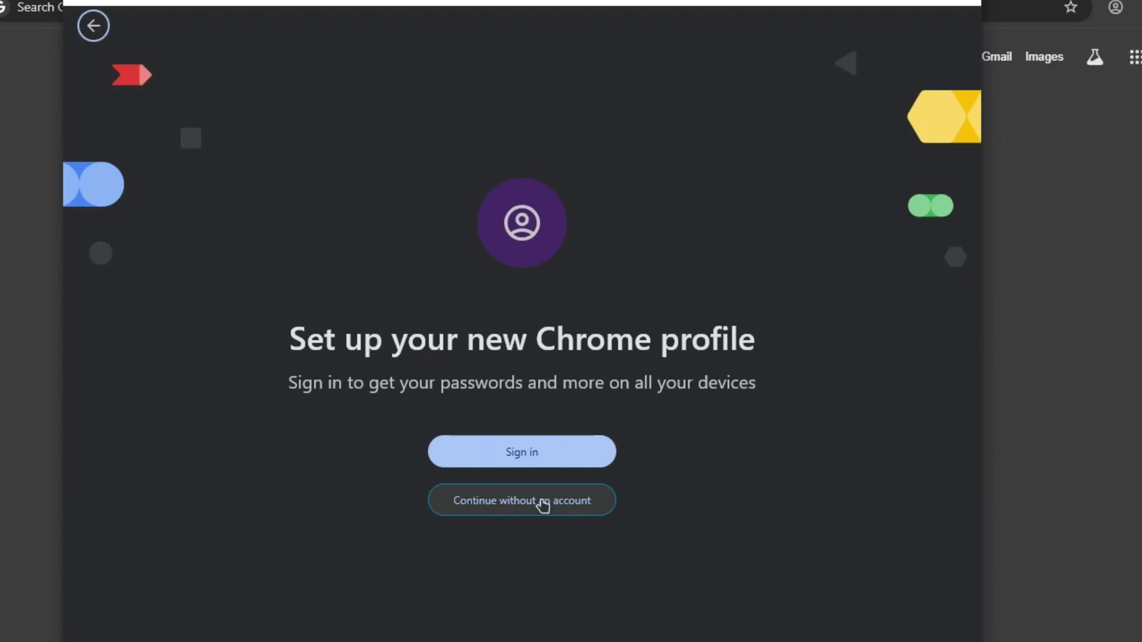
click(543, 502)
text(Fix Geni)
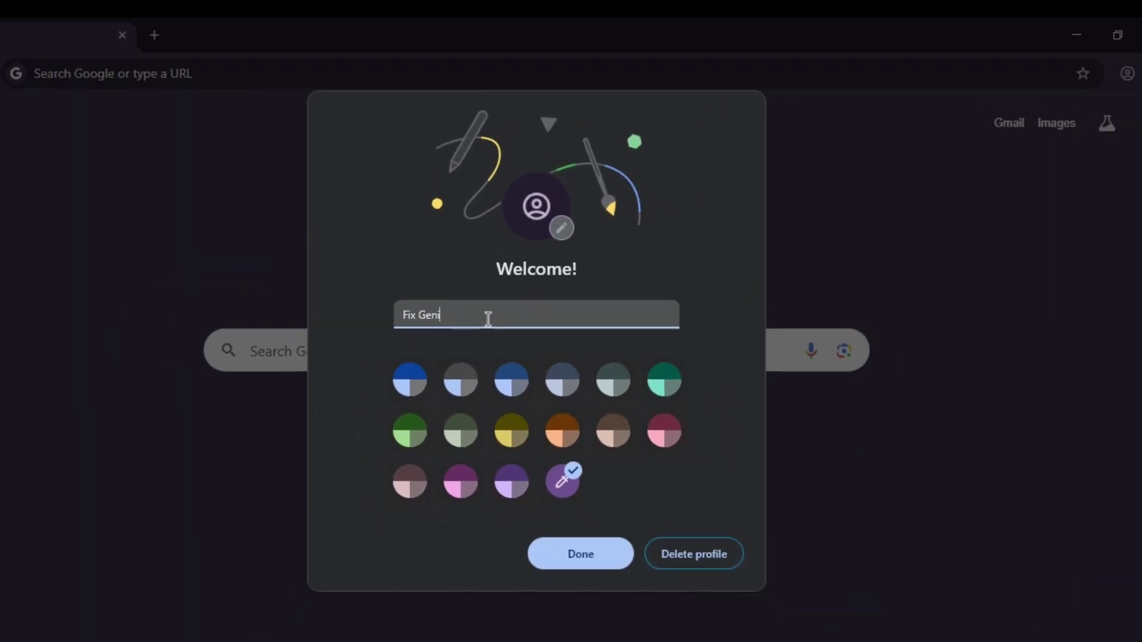
text(us)
key(Return)
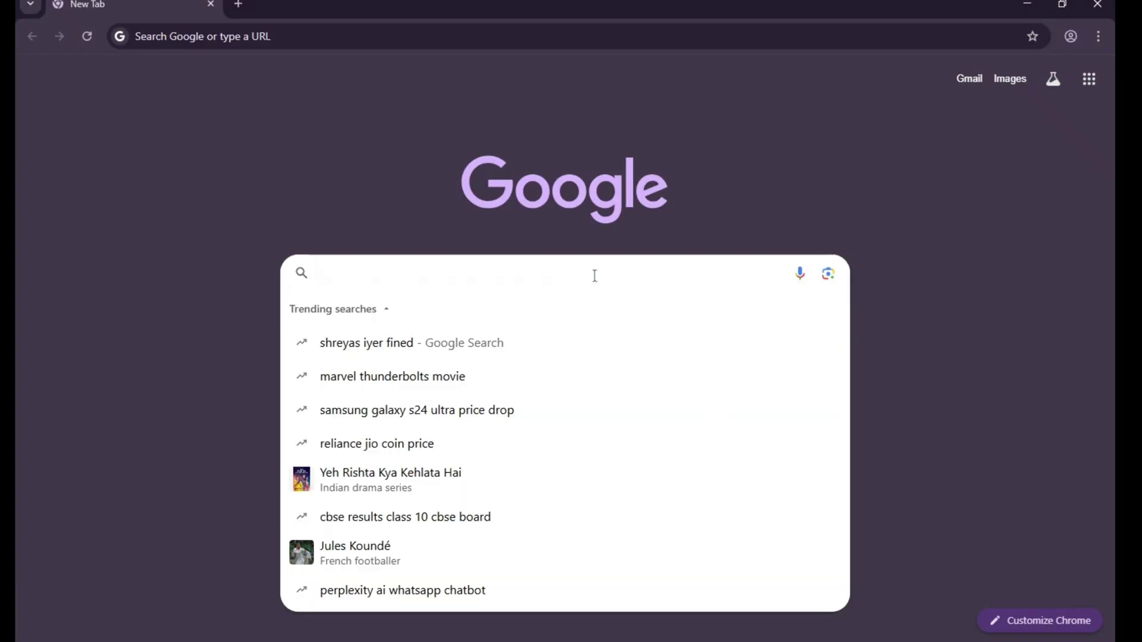
Step: Search for the OneTab chrome extension and open its Chrome Web Store page
text(oneta)
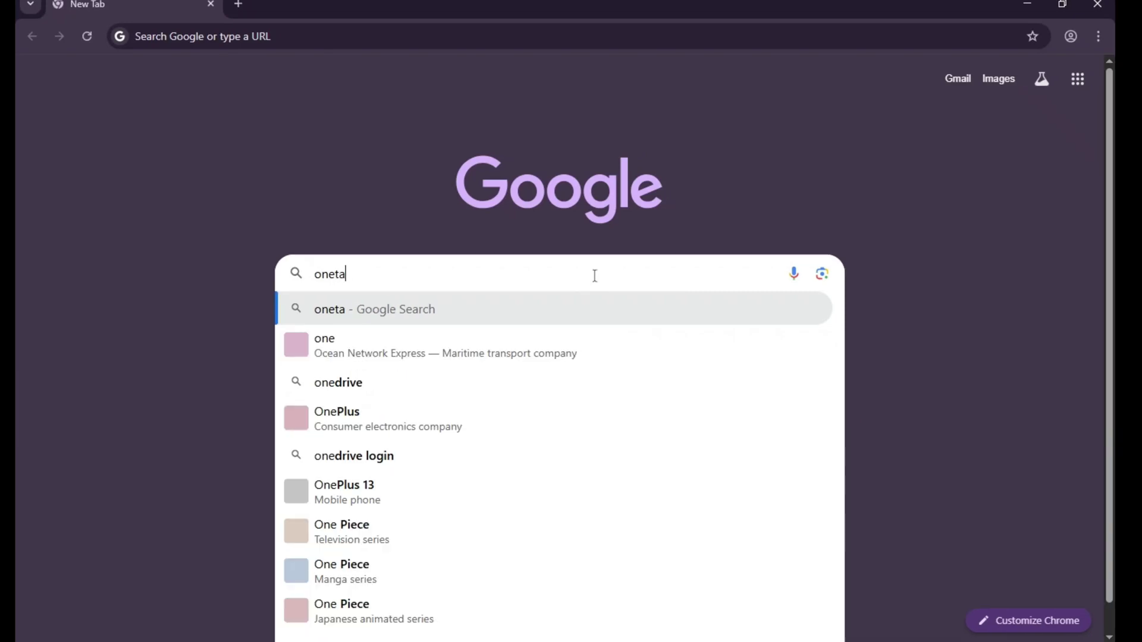
text(b)
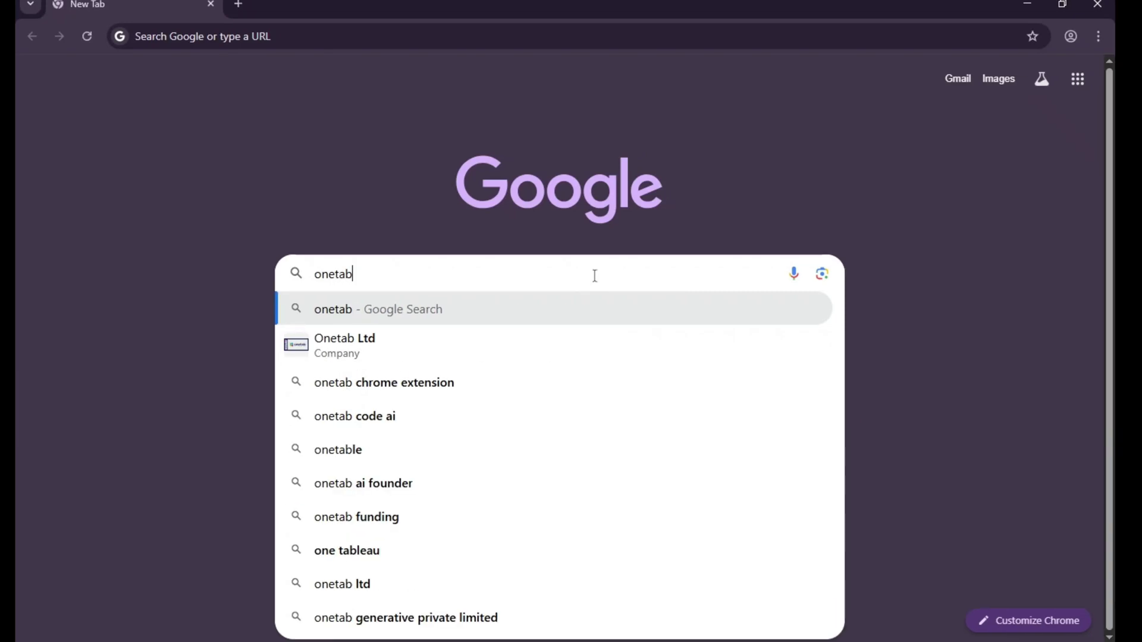
click(453, 386)
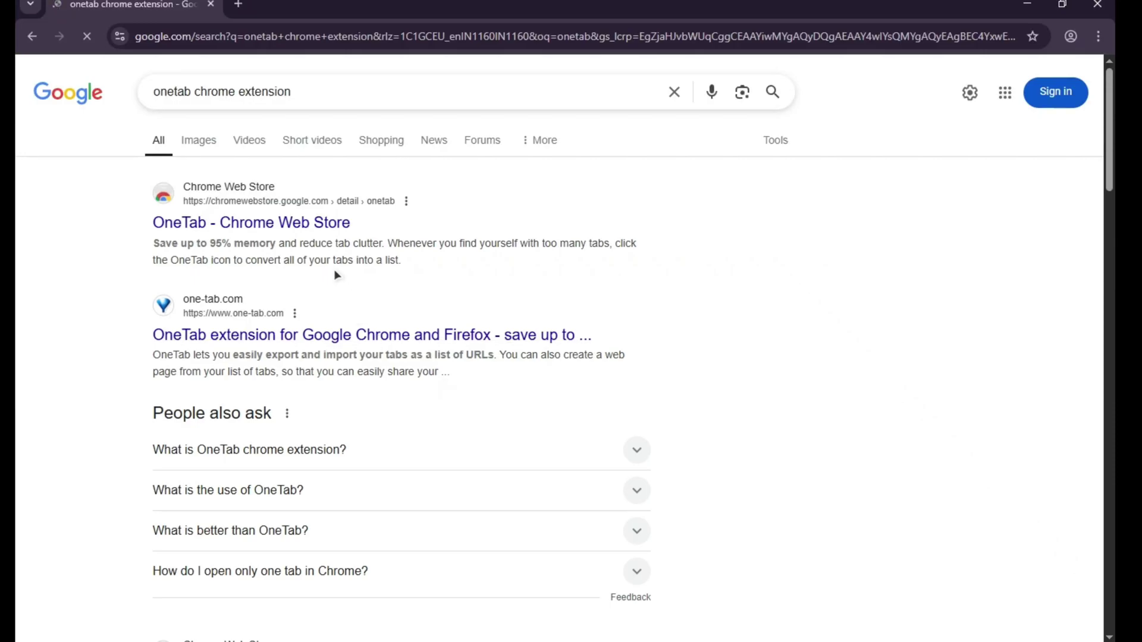
click(303, 226)
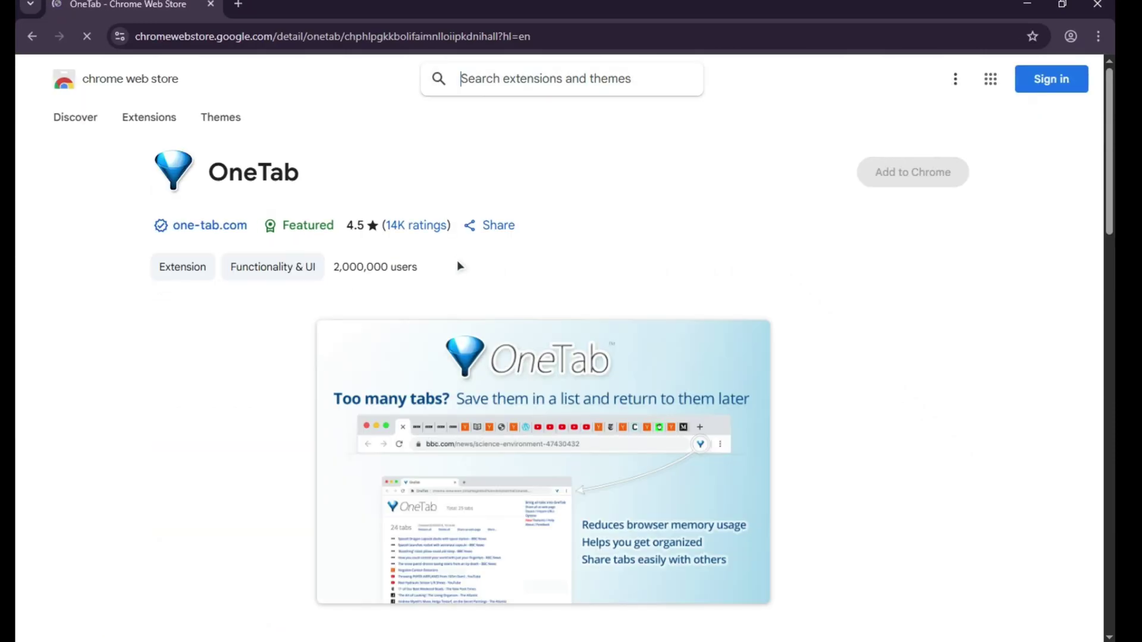
Step: Add OneTab to Chrome and pin it to the toolbar
click(922, 176)
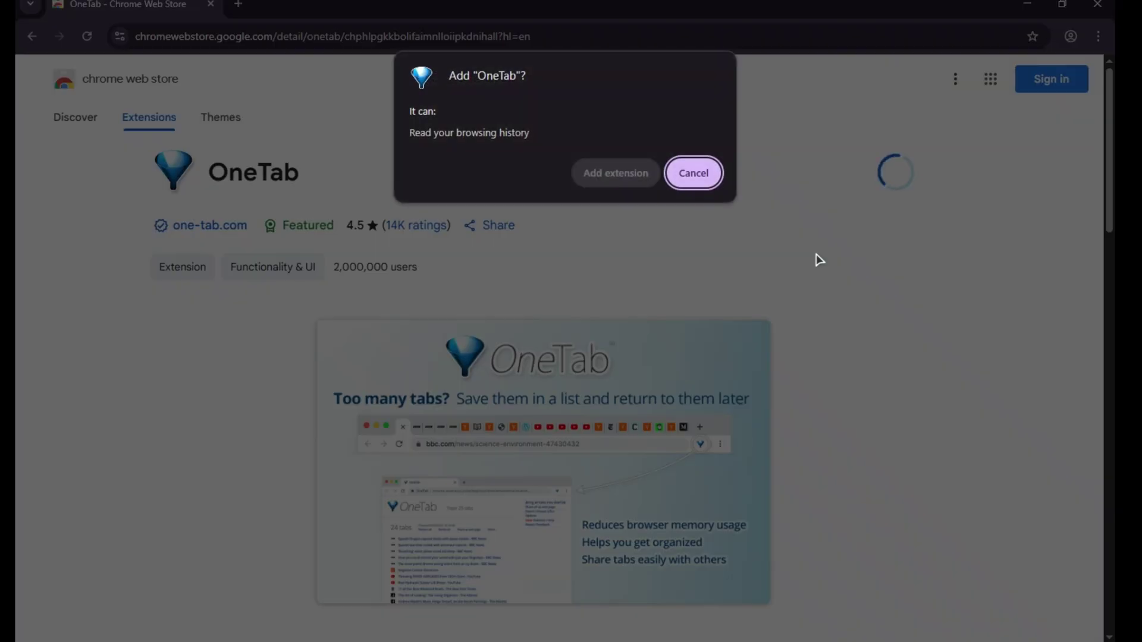
click(651, 178)
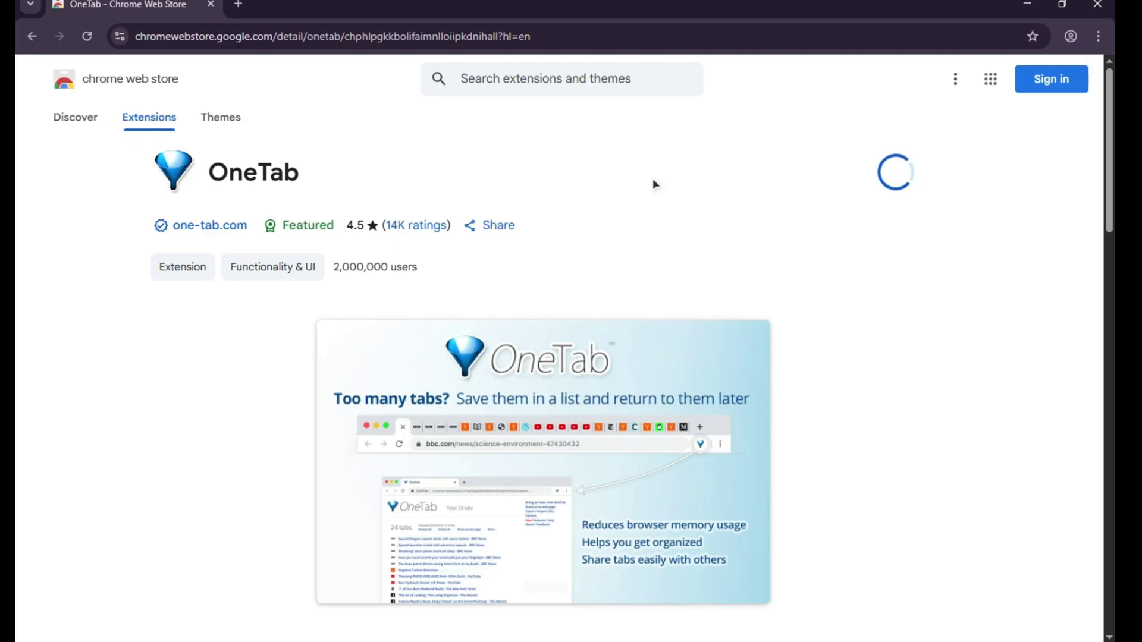
click(1029, 36)
click(975, 156)
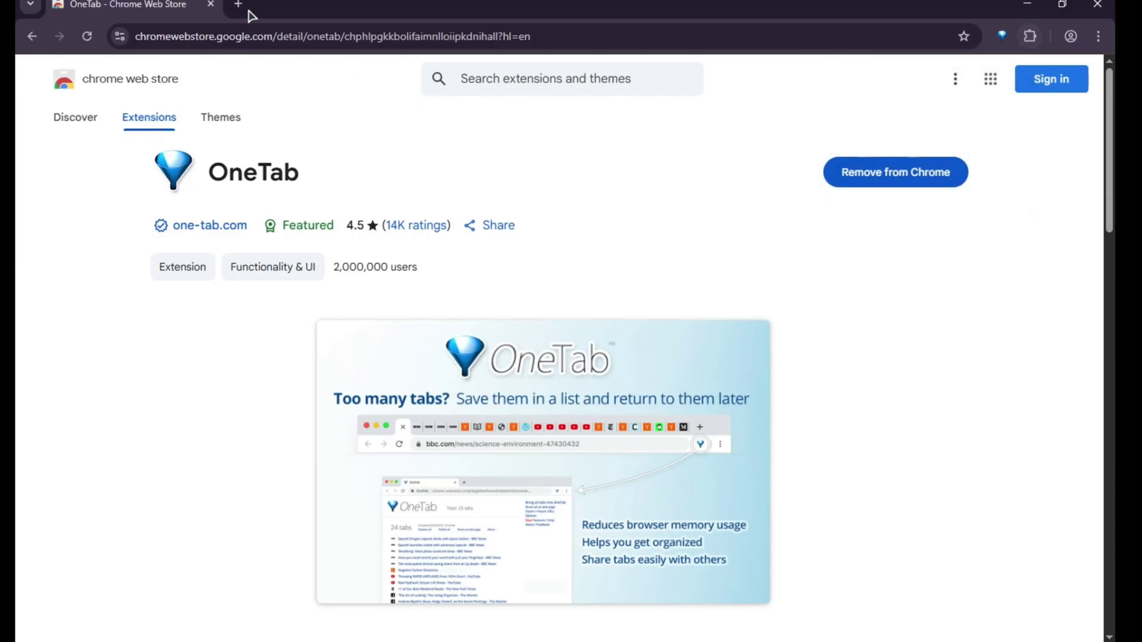
click(535, 4)
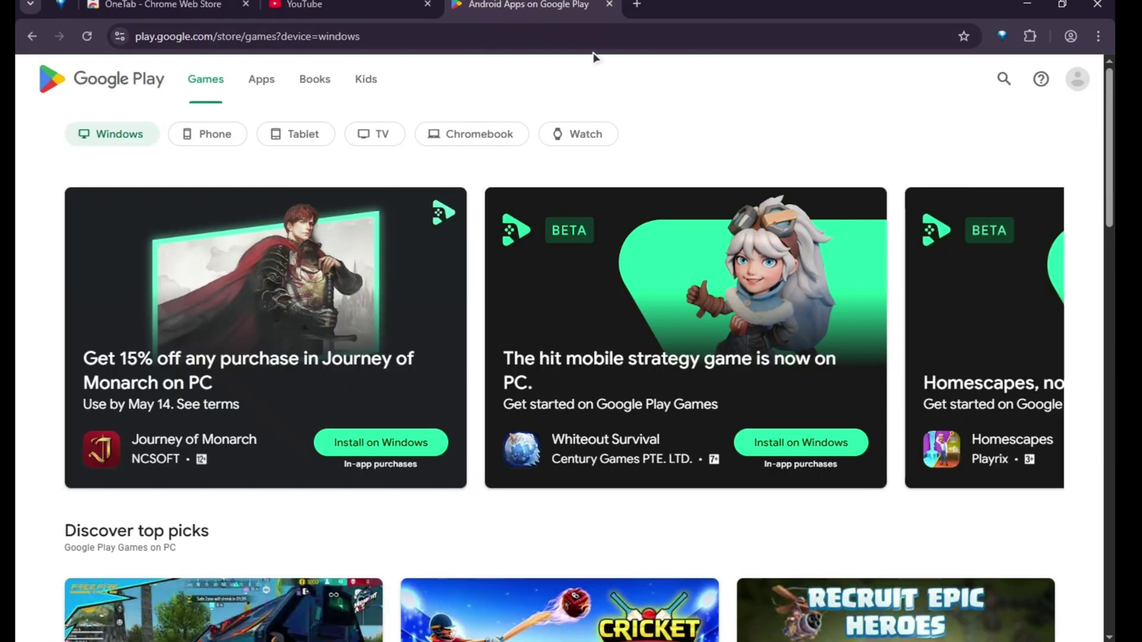
Step: Collapse tabs into OneTab, restore Google Play, then collapse again for 6 saved tabs
click(1003, 41)
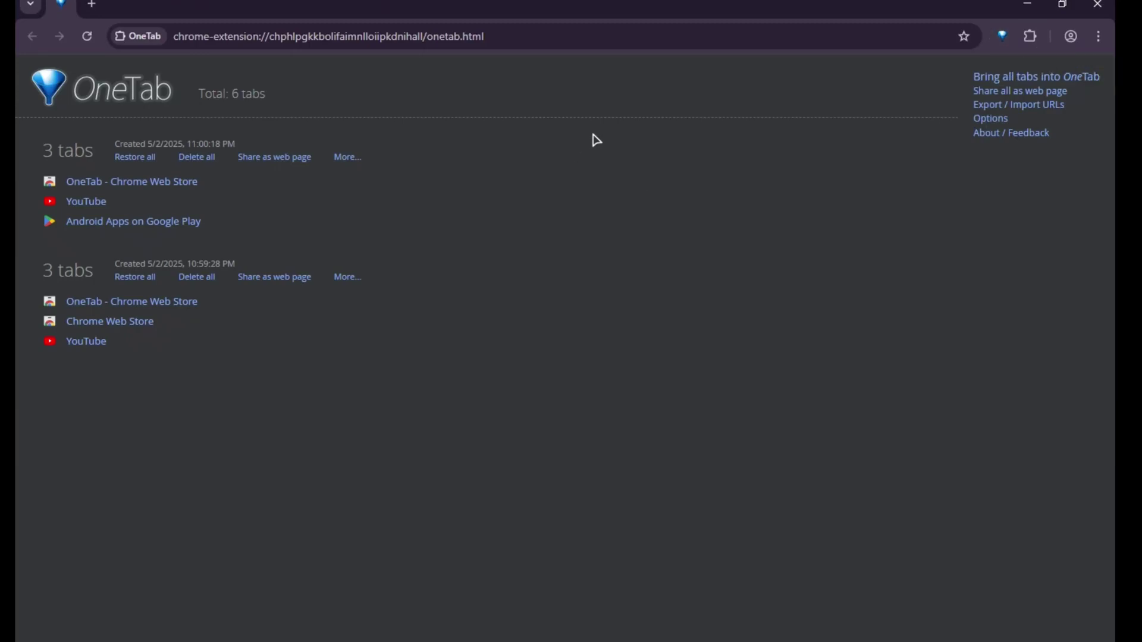
click(134, 41)
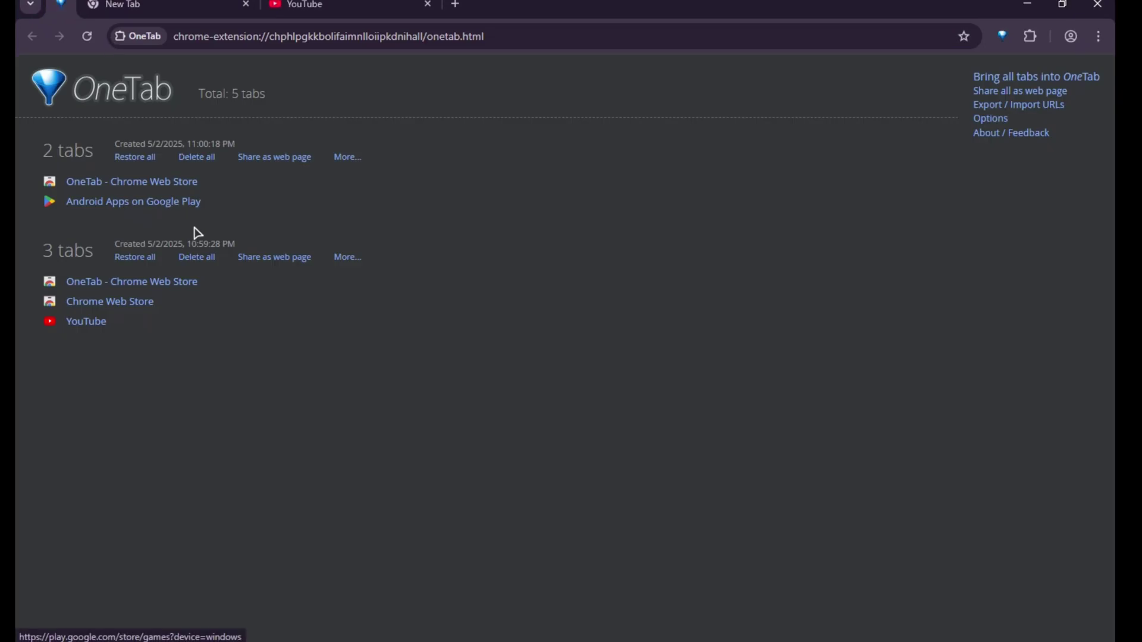
click(165, 211)
click(550, 6)
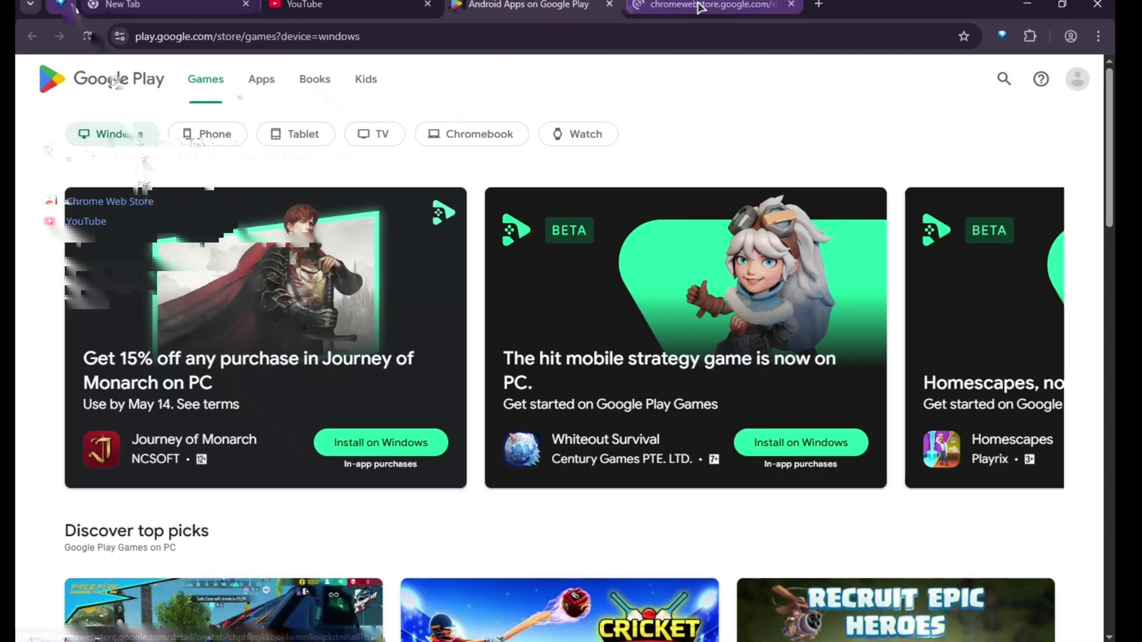
click(699, 7)
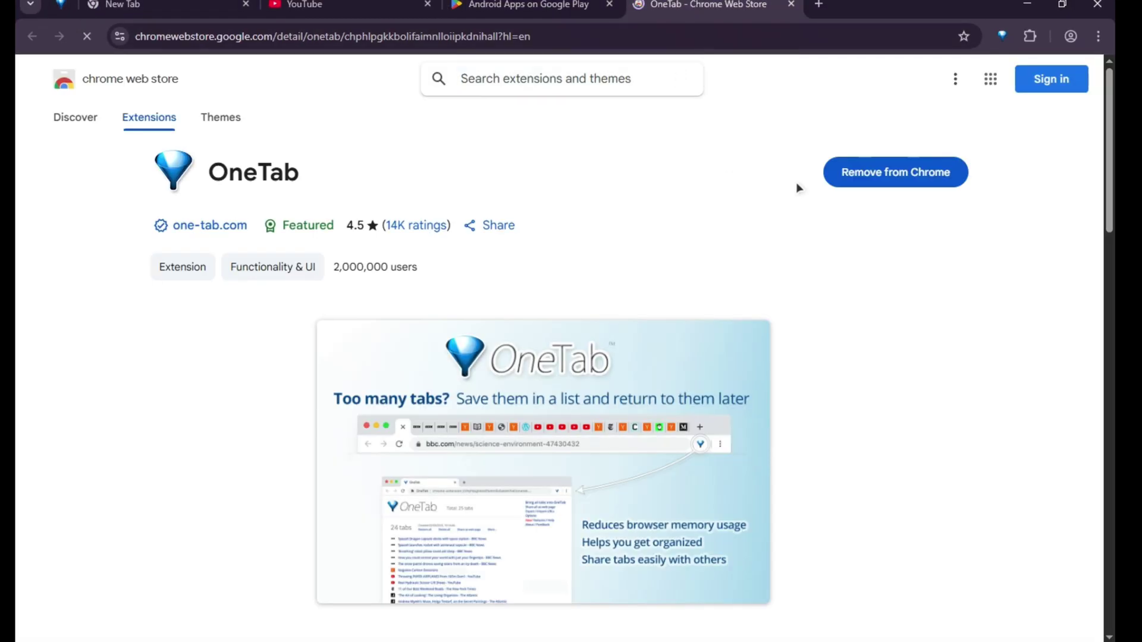
click(1052, 331)
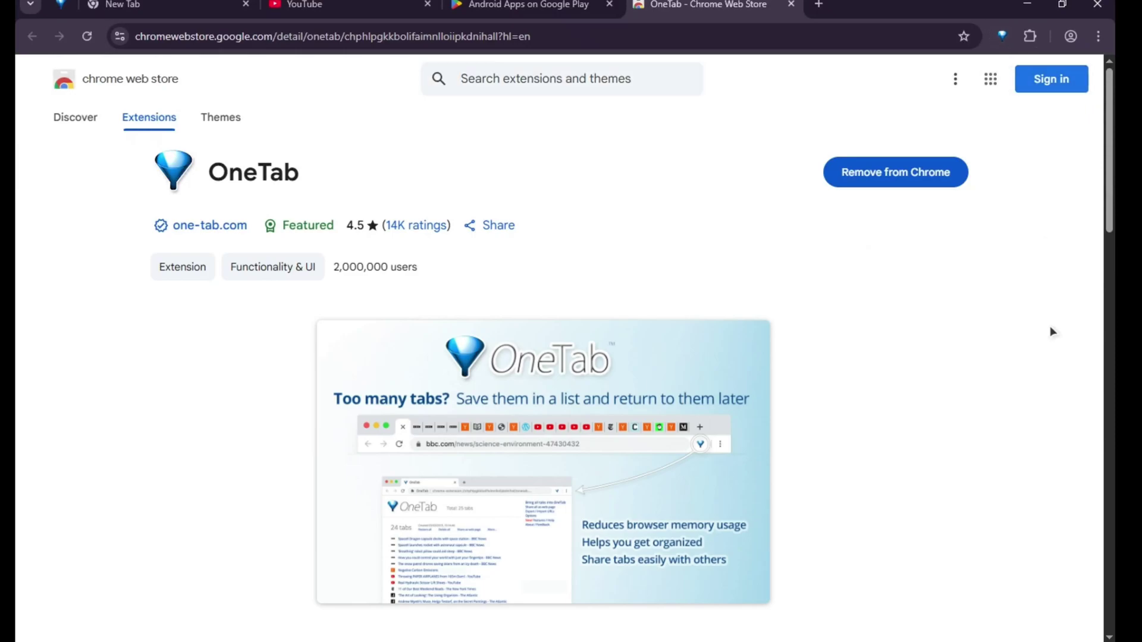
click(1002, 37)
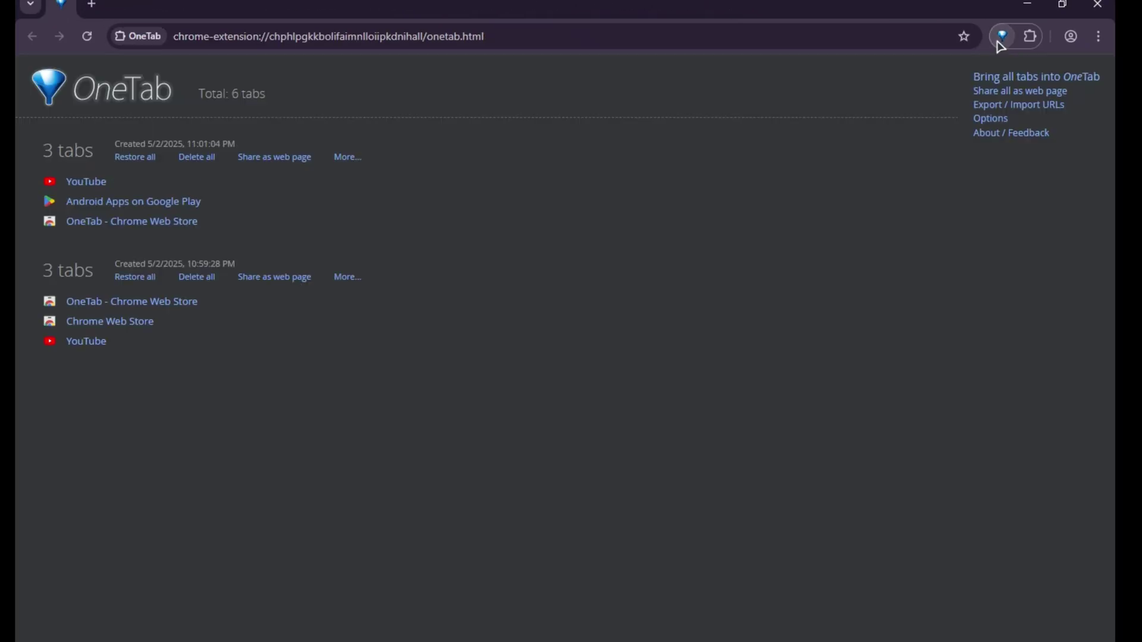